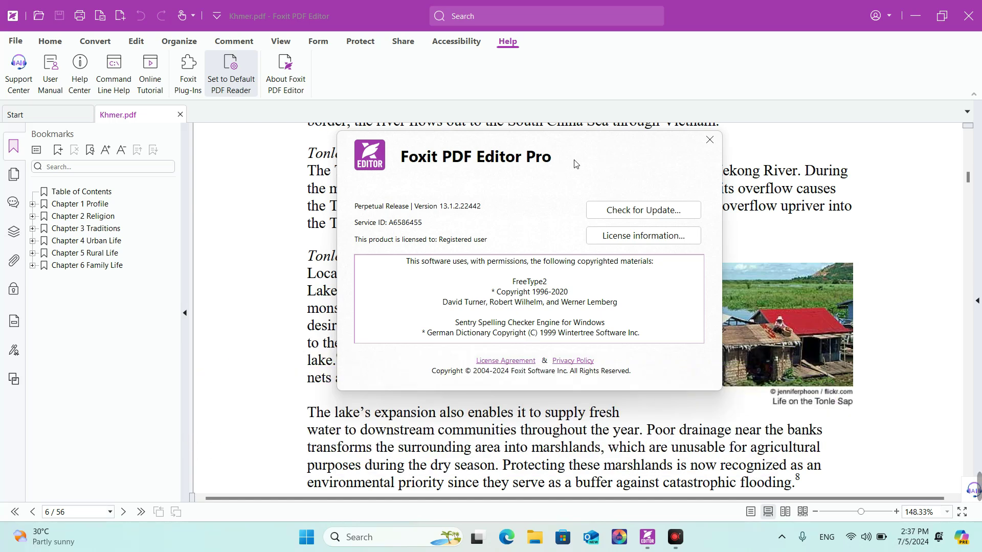
Step: Close the About Foxit PDF Editor dialog and the notification, then show the Edit ribbon tools
{"action": "left_click", "coordinate": [709, 140]}
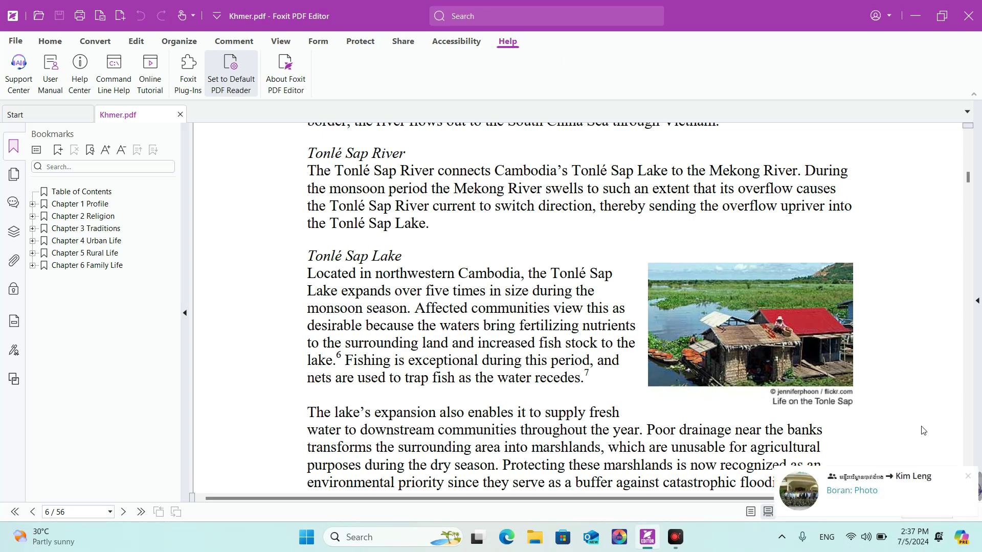
{"action": "left_click", "coordinate": [965, 477]}
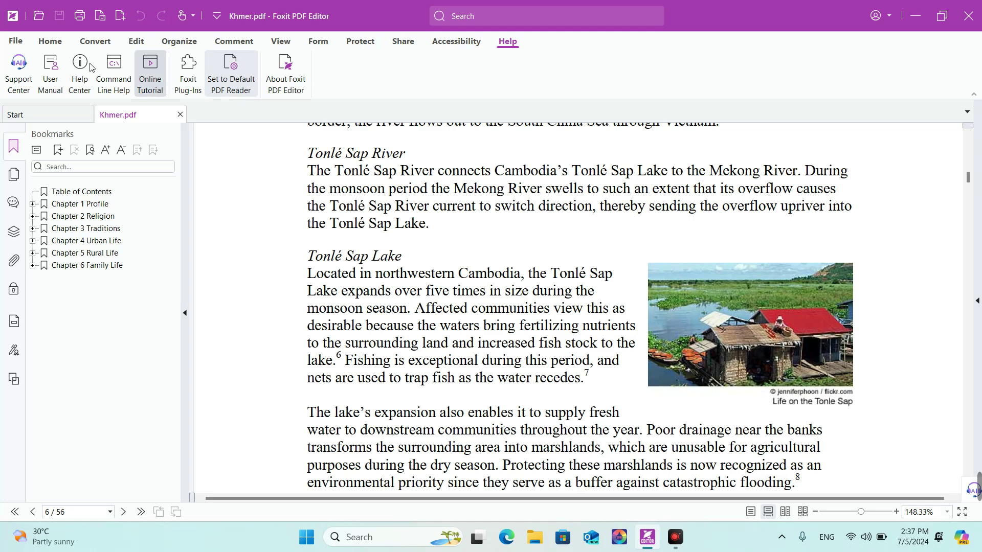
{"action": "left_click", "coordinate": [136, 43]}
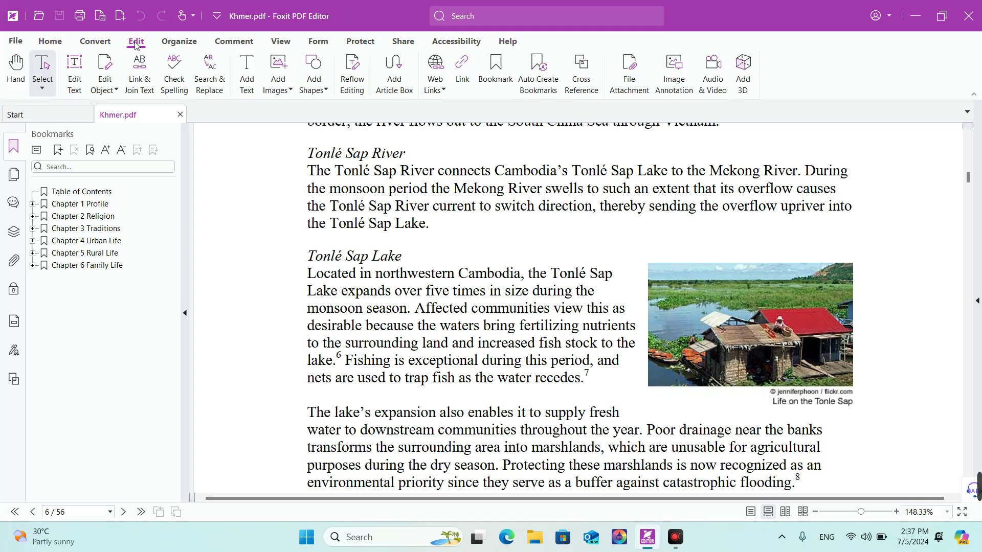
Step: Turn on text editing and change 'Tonlé' to 'Tonle' in the Tonlé Sap River heading
{"action": "left_click", "coordinate": [80, 87]}
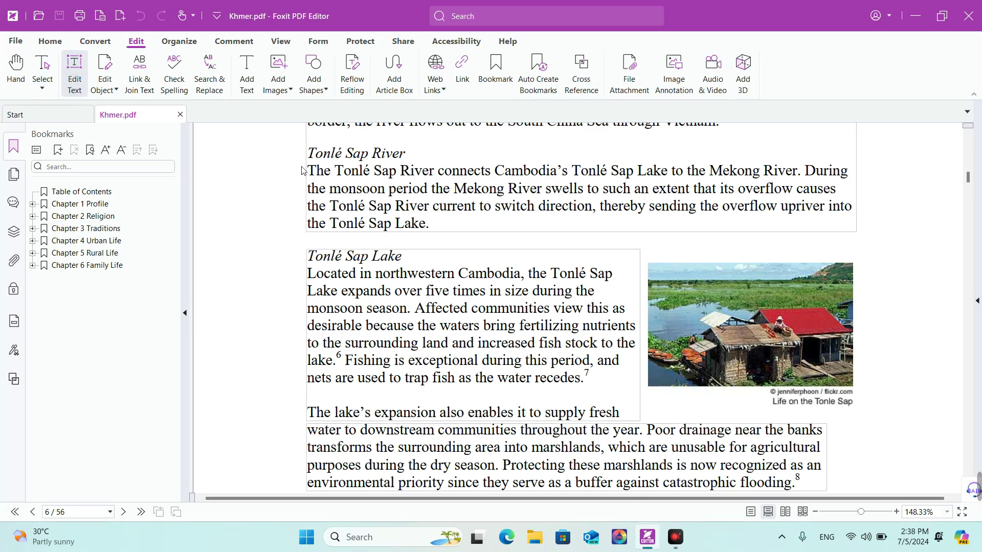
{"action": "scroll", "coordinate": [500, 276], "scroll_direction": "up", "scroll_amount": 2}
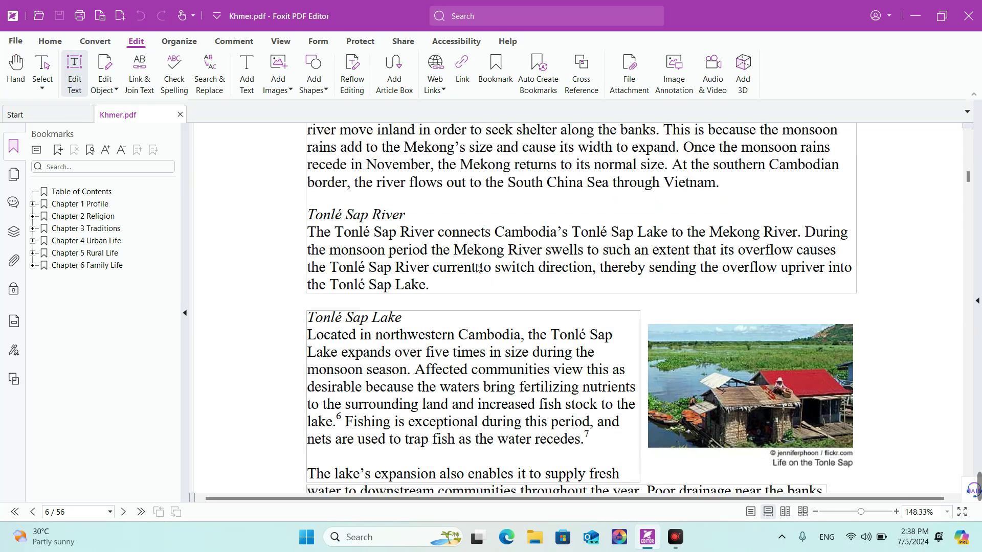
{"action": "left_click", "coordinate": [333, 217]}
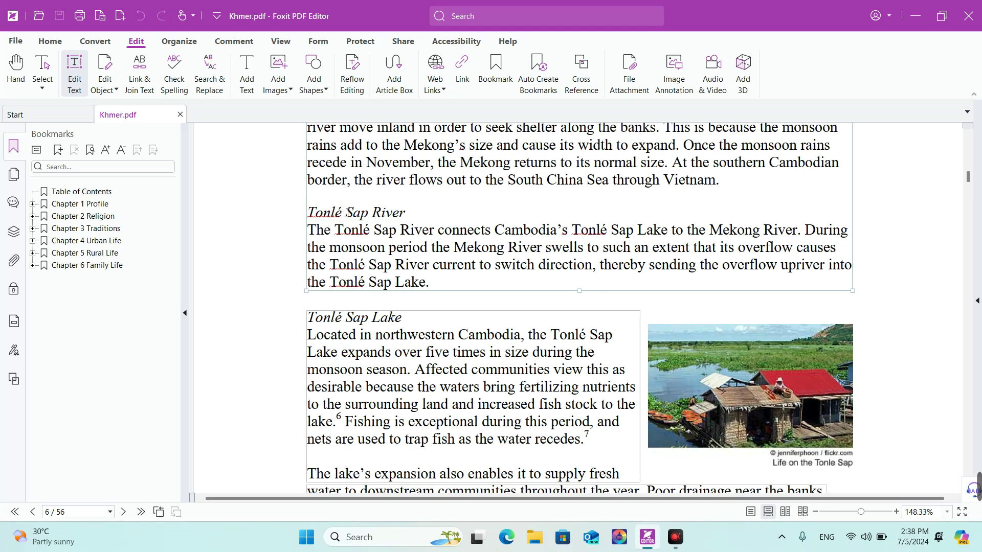
{"action": "key", "text": "BackSpace"}
{"action": "key", "text": "BackSpace"}
{"action": "key", "text": "BackSpace"}
{"action": "key", "text": "BackSpace"}
{"action": "key", "text": "BackSpace"}
{"action": "type", "text": "T"}
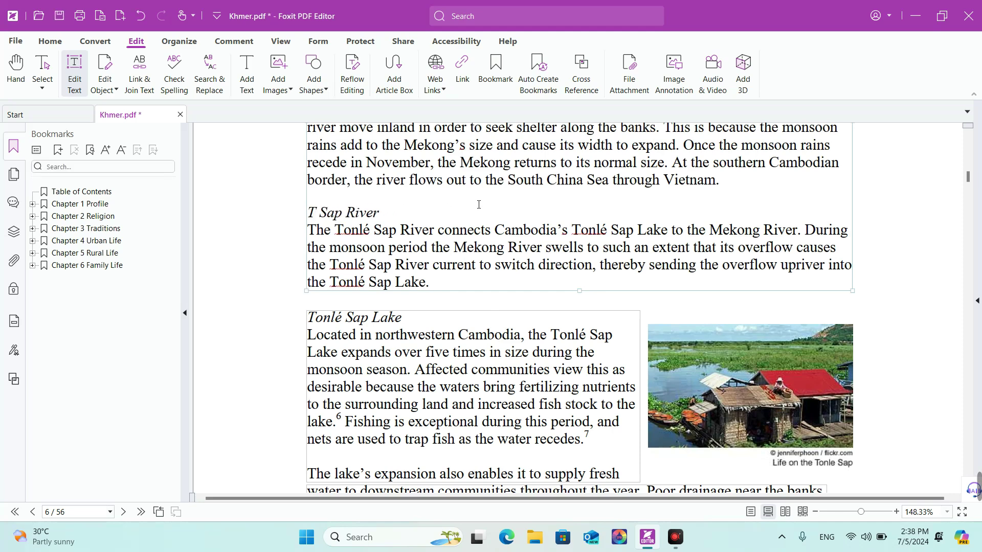
{"action": "type", "text": "onle"}
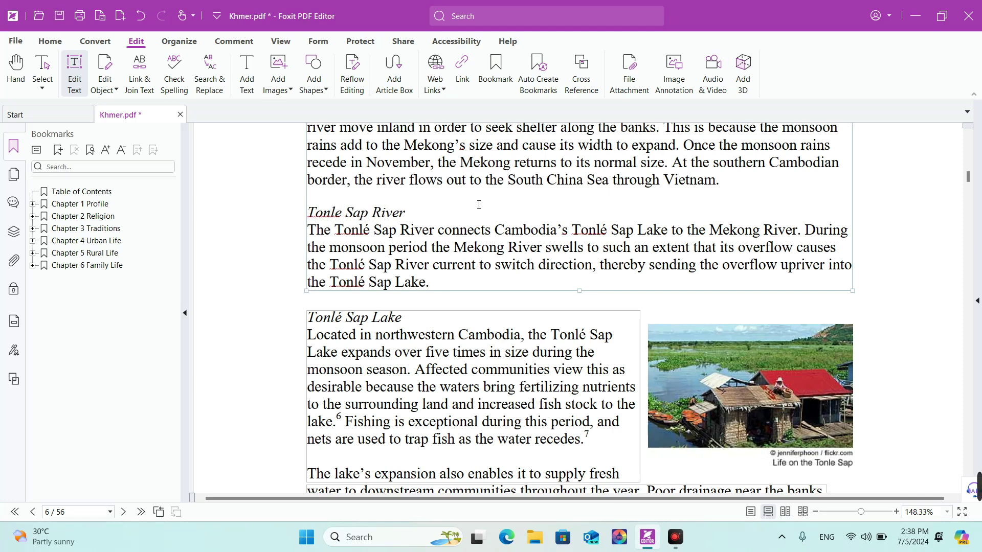
{"action": "left_click", "coordinate": [440, 213]}
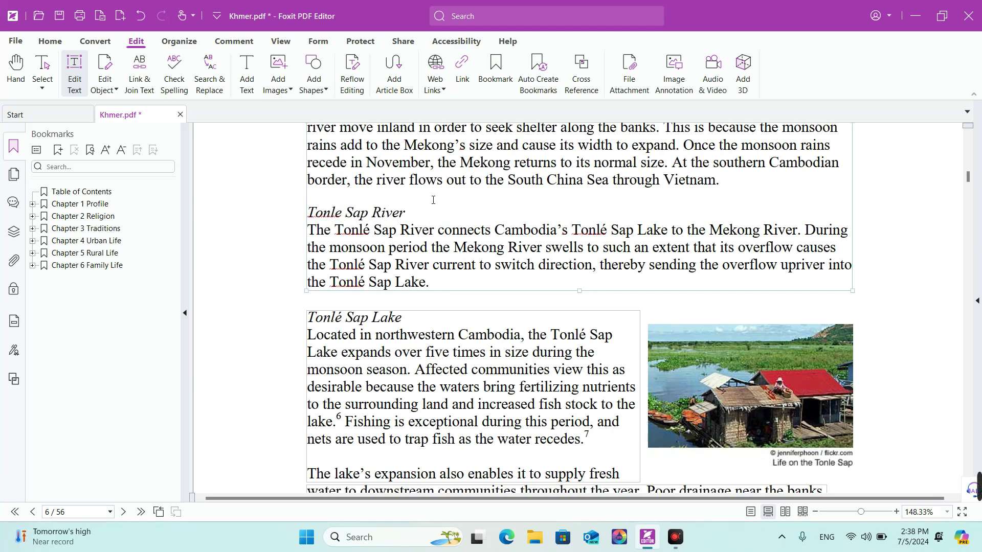
Step: Trim 'Tonlé' in the body text, then delete the Tonlé Sap River heading and paragraph
{"action": "left_click", "coordinate": [373, 229]}
{"action": "key", "text": "BackSpace"}
{"action": "key", "text": "BackSpace"}
{"action": "key", "text": "BackSpace"}
{"action": "key", "text": "BackSpace"}
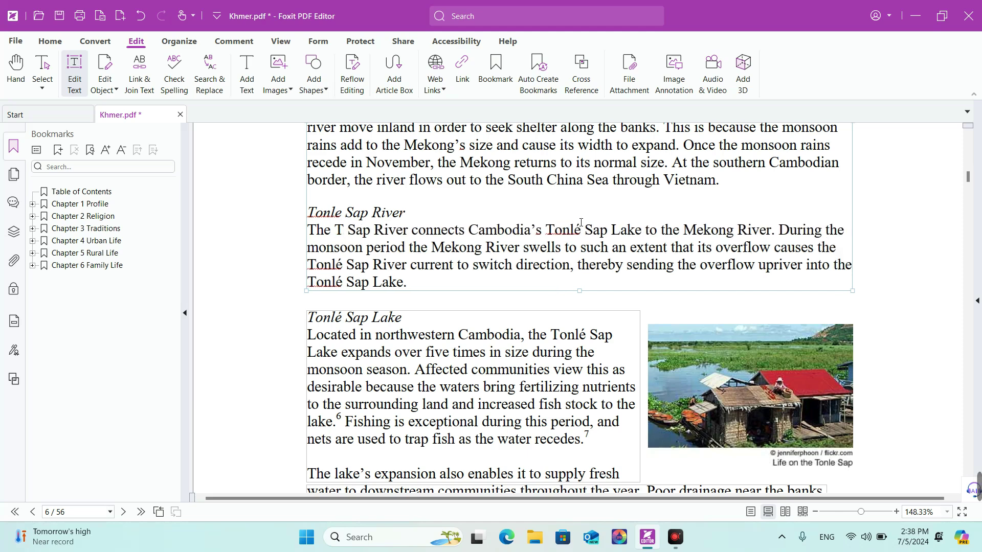
{"action": "key", "text": "BackSpace"}
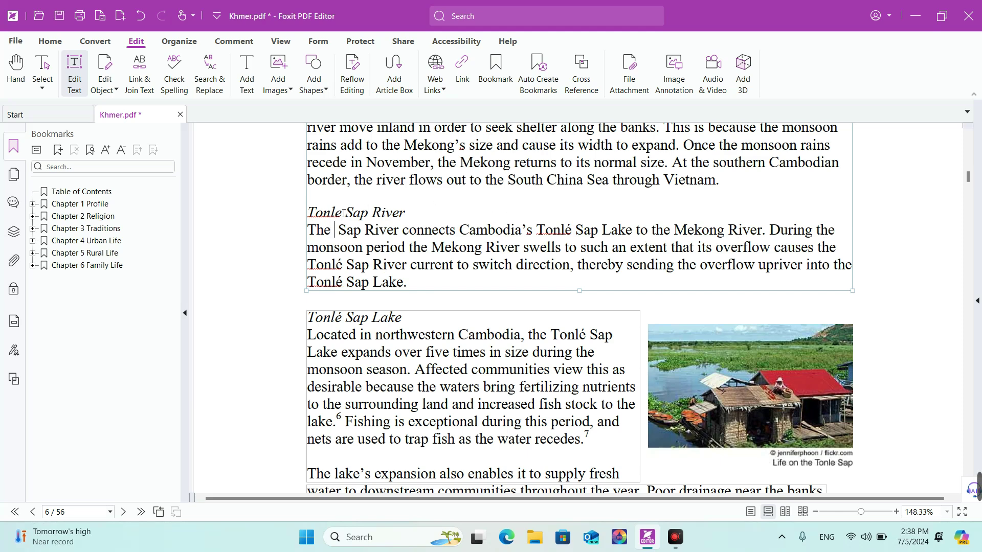
{"action": "left_click_drag", "start_coordinate": [315, 213], "coordinate": [423, 283]}
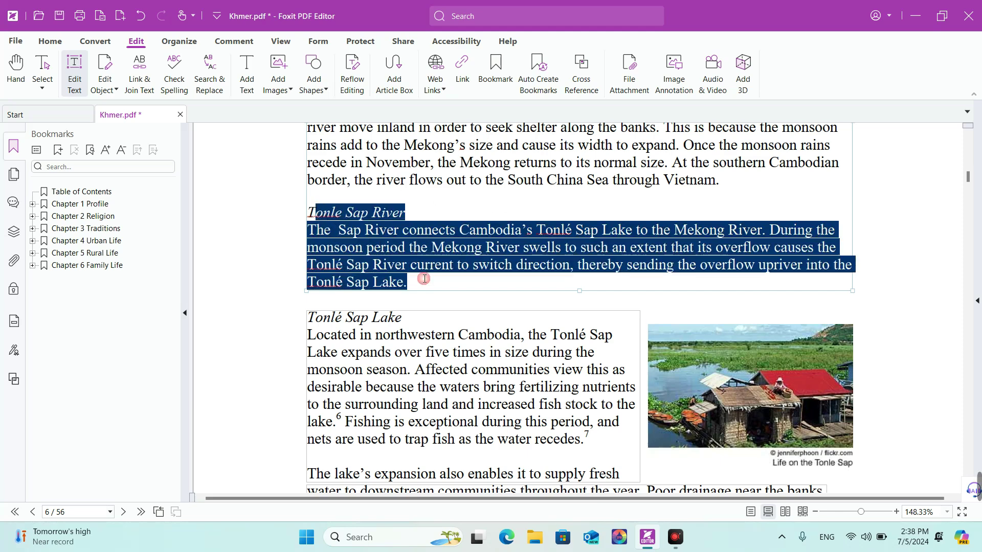
{"action": "key", "text": "BackSpace"}
{"action": "key", "text": "BackSpace"}
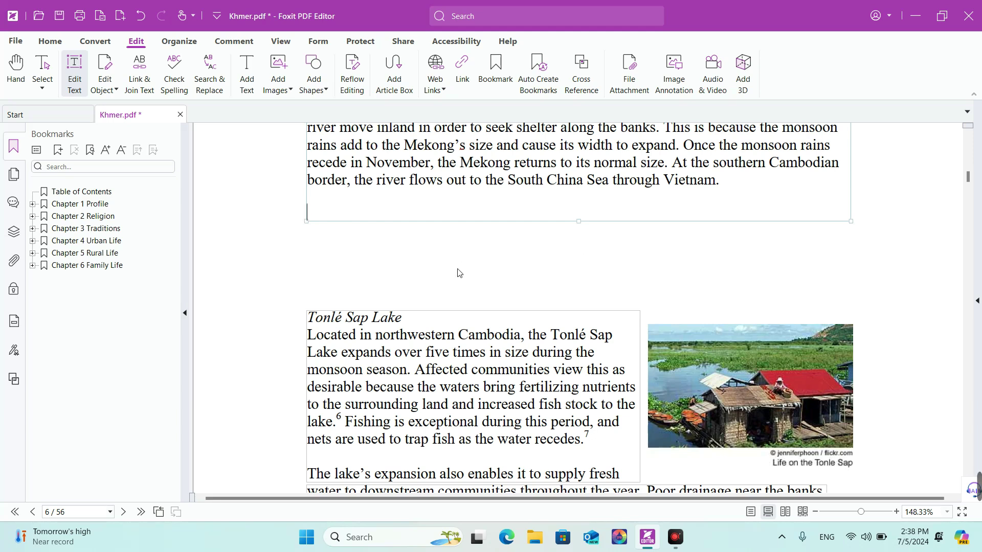
Step: Select and then deselect the monsoon rains paragraph, and bring up the selection mode choices
{"action": "left_click", "coordinate": [341, 163]}
{"action": "triple_click", "coordinate": [343, 164]}
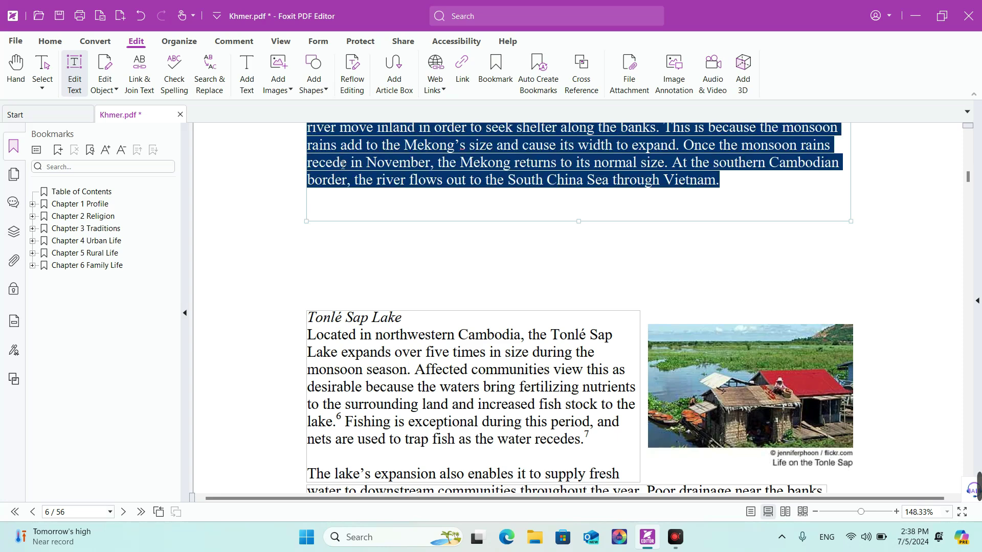
{"action": "left_click", "coordinate": [343, 164]}
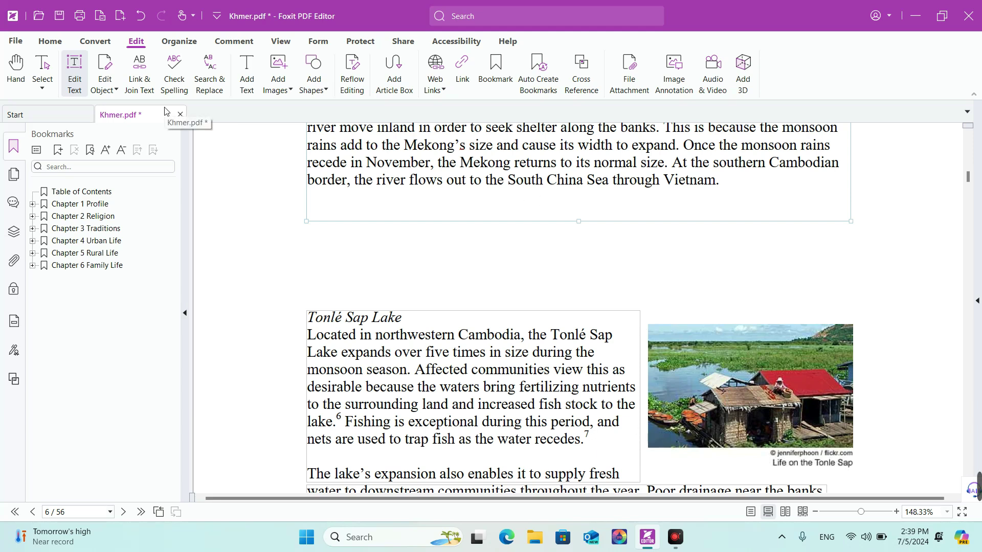
{"action": "left_click", "coordinate": [44, 88]}
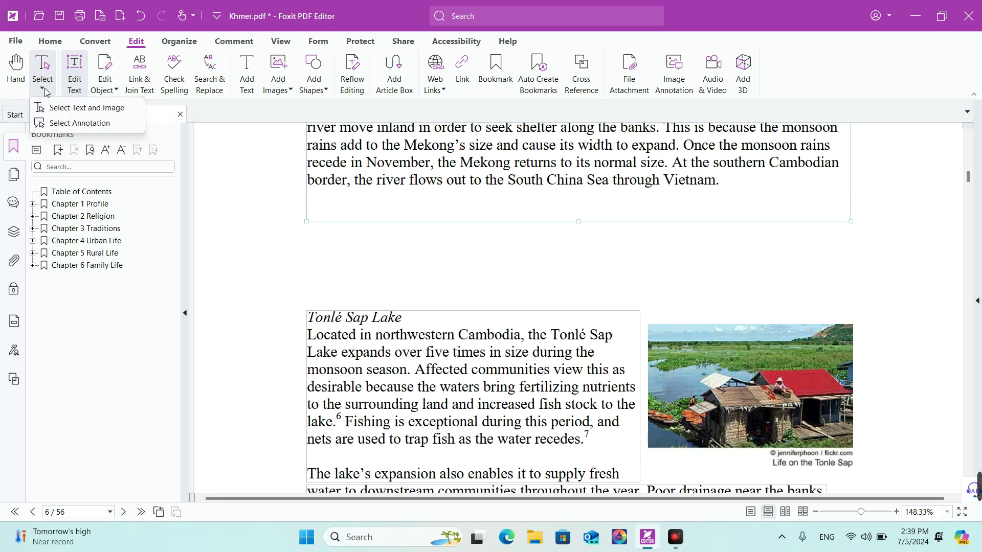
Step: Switch to Select Text and Image, copy the Life on the Tonle Sap photo, and minimize Foxit
{"action": "left_click", "coordinate": [77, 107]}
{"action": "left_click", "coordinate": [688, 345]}
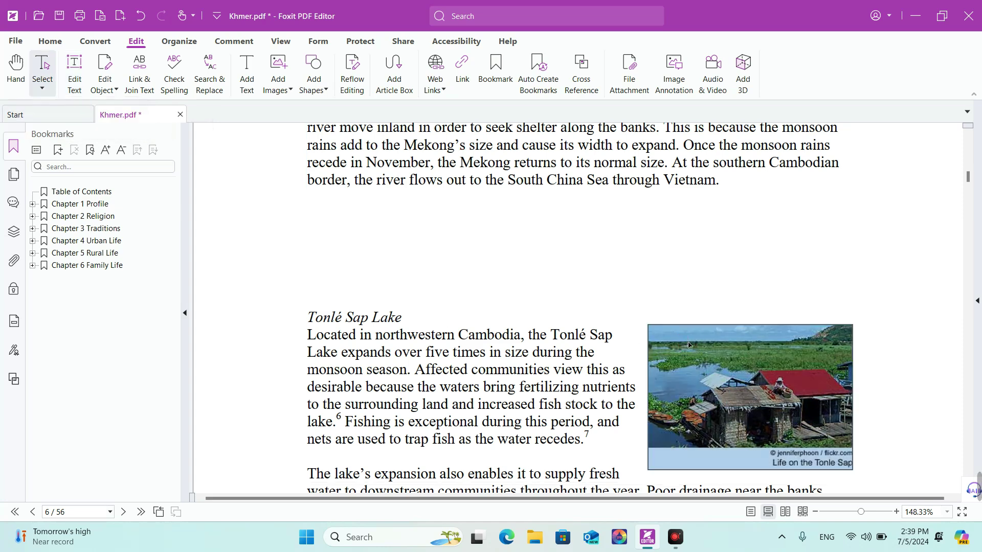
{"action": "right_click", "coordinate": [689, 345]}
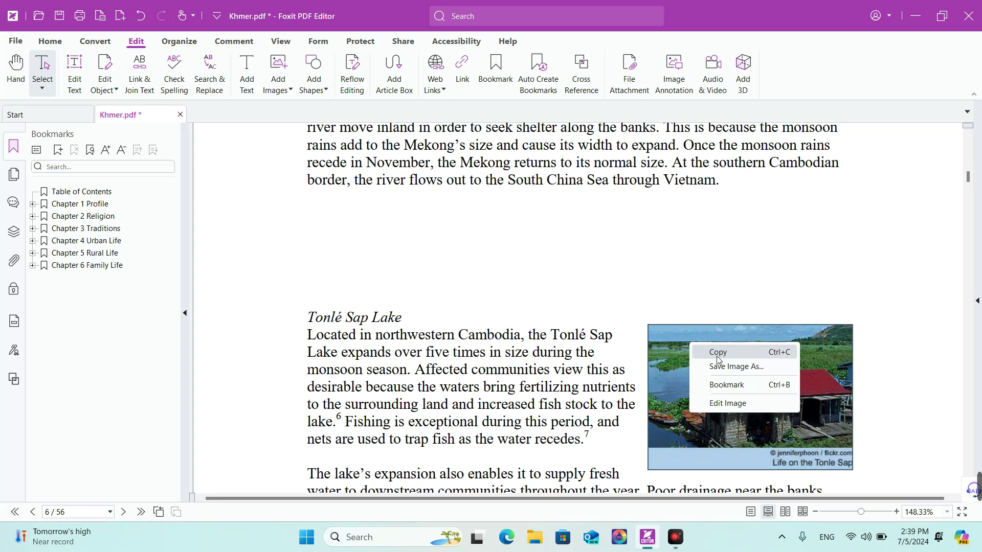
{"action": "left_click", "coordinate": [732, 354]}
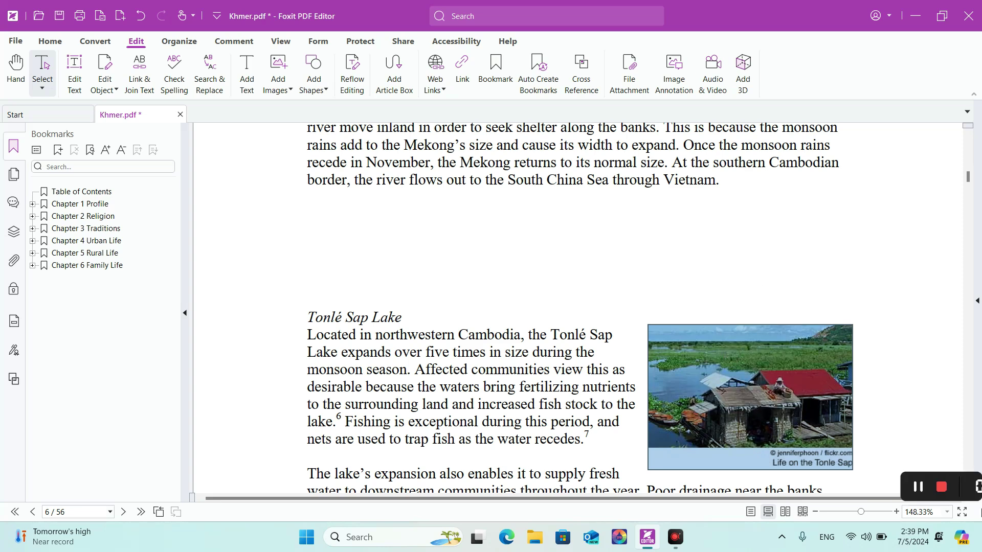
{"action": "left_click", "coordinate": [915, 15]}
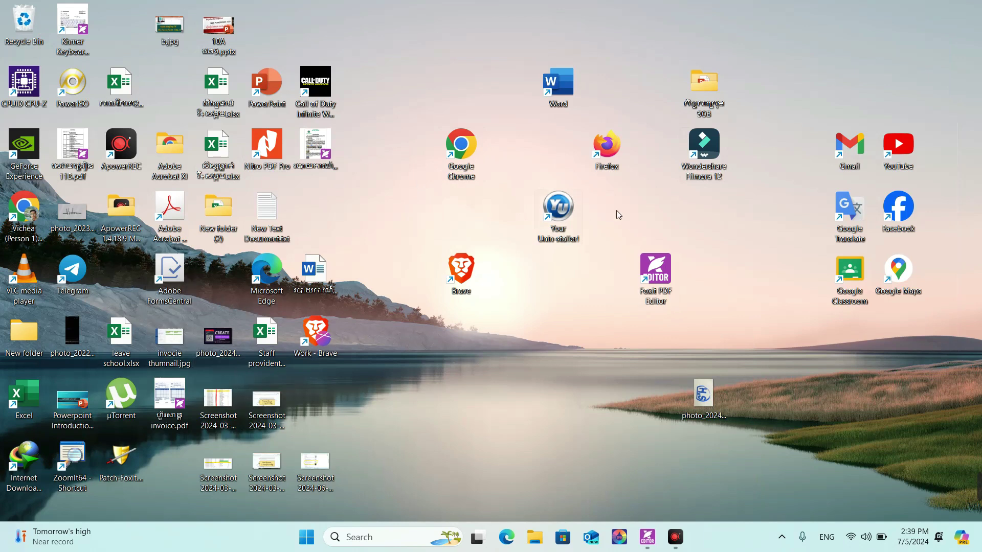
Step: Start a new blank Word document and paste the copied Tonle Sap photo into it
{"action": "double_click", "coordinate": [574, 72]}
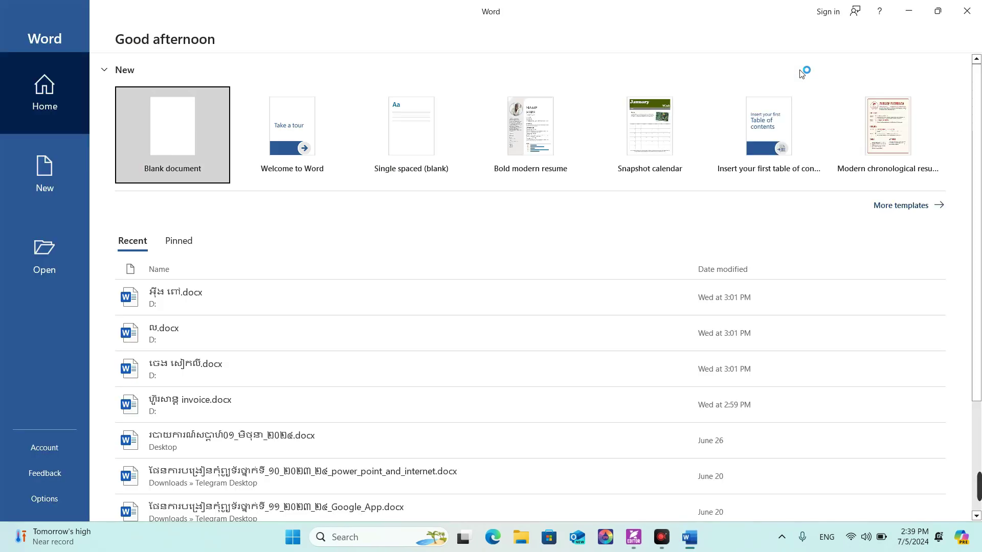
{"action": "left_click", "coordinate": [173, 135]}
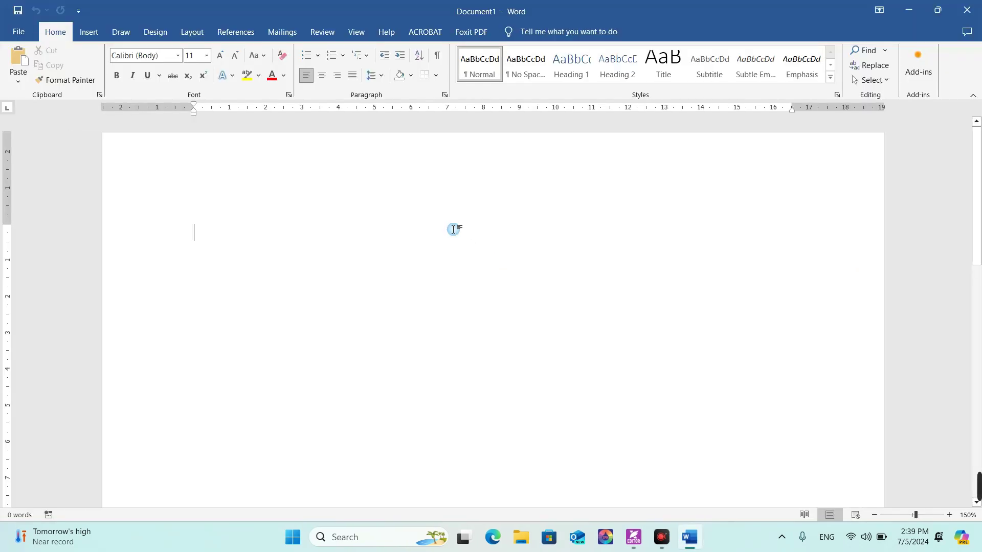
{"action": "right_click", "coordinate": [454, 229]}
{"action": "left_click", "coordinate": [480, 306]}
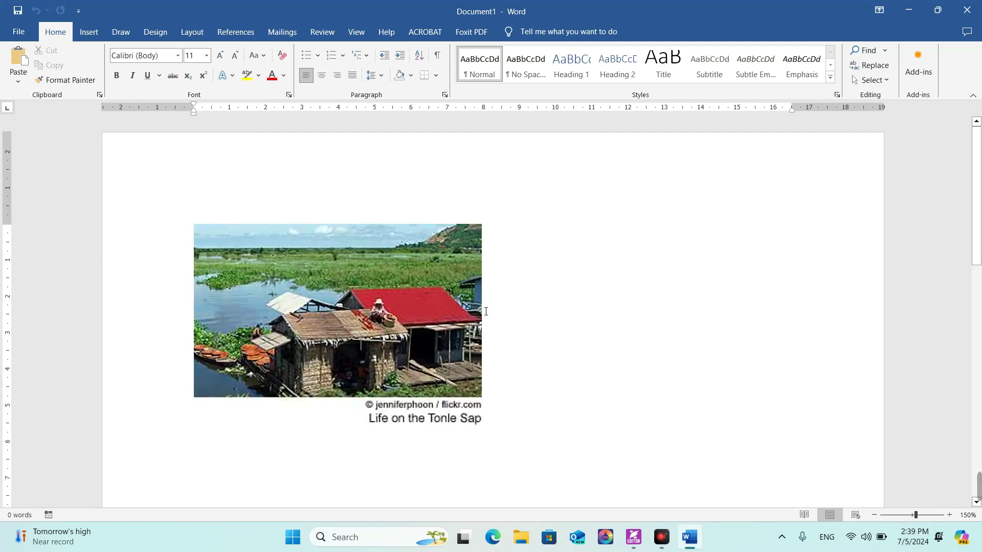
{"action": "left_click", "coordinate": [409, 305]}
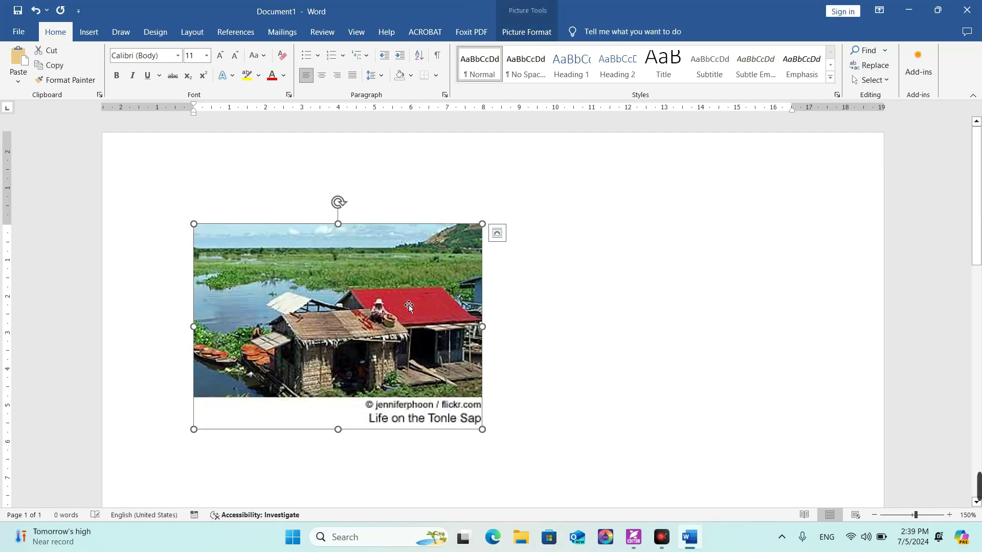
Step: Save the pasted picture as m.png in Pictures, then close Word without saving the document
{"action": "right_click", "coordinate": [367, 380]}
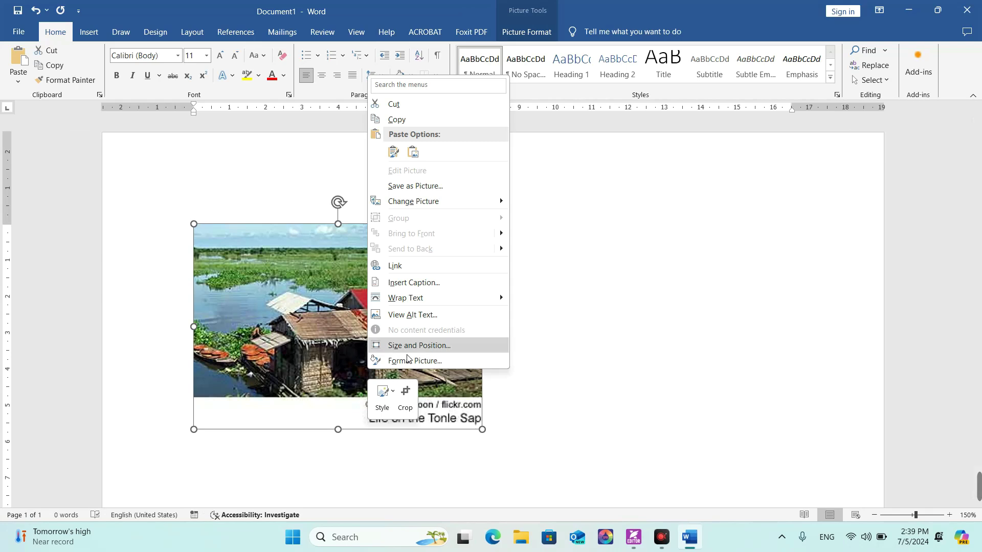
{"action": "left_click", "coordinate": [409, 188]}
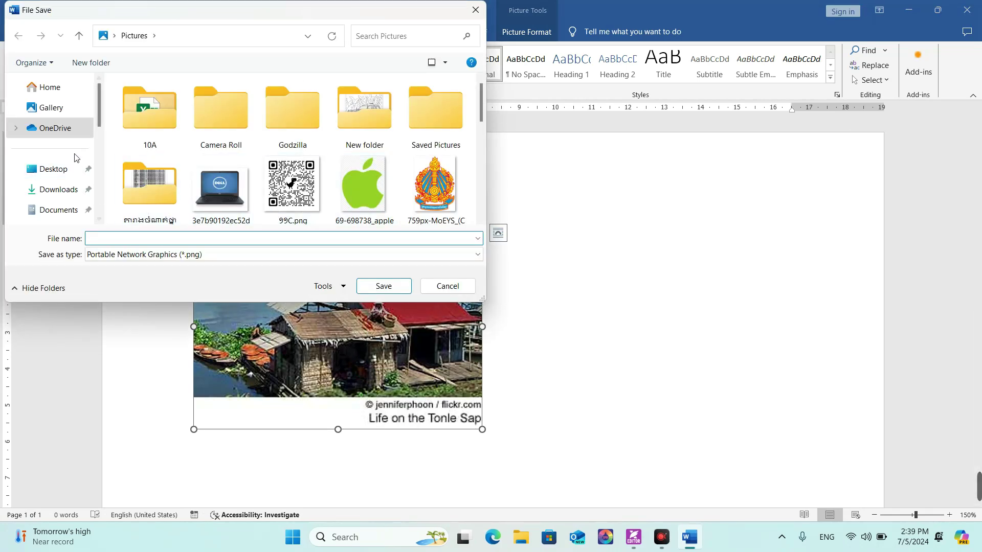
{"action": "left_click", "coordinate": [55, 190]}
{"action": "scroll", "coordinate": [51, 189], "scroll_direction": "down", "scroll_amount": 3}
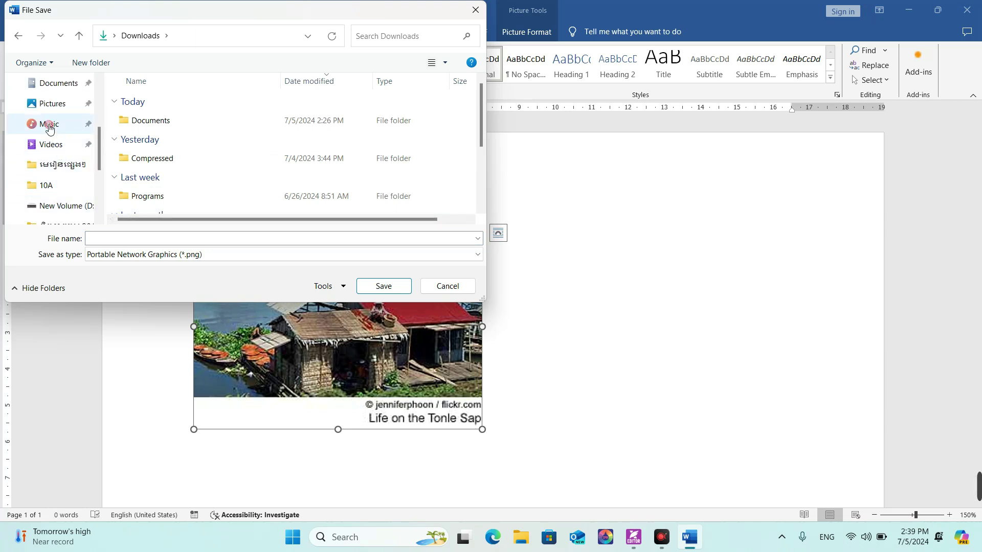
{"action": "left_click", "coordinate": [52, 103]}
{"action": "left_click", "coordinate": [377, 283]}
{"action": "left_click", "coordinate": [382, 288]}
{"action": "left_click", "coordinate": [384, 287]}
{"action": "left_click", "coordinate": [384, 288]}
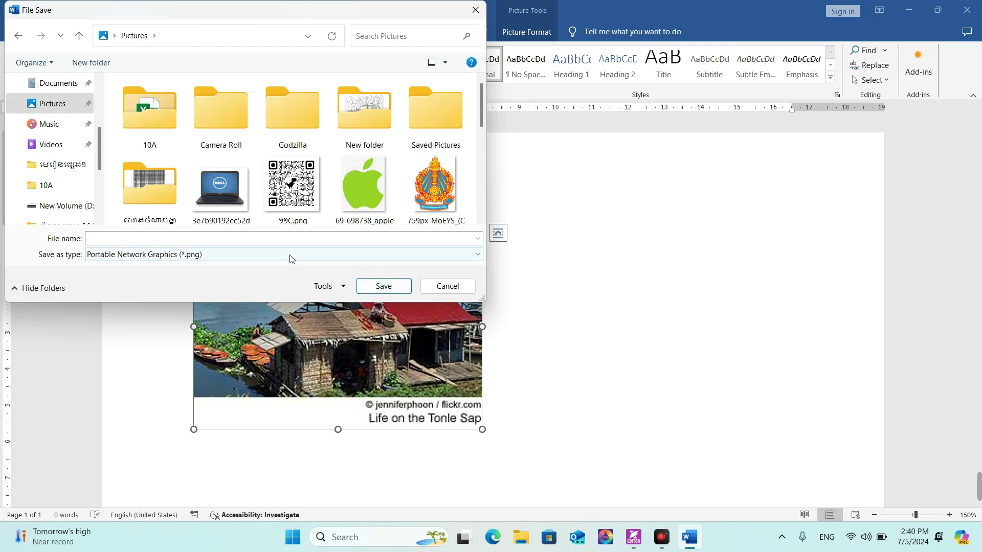
{"action": "type", "text": "m"}
{"action": "left_click", "coordinate": [384, 290]}
{"action": "left_click", "coordinate": [384, 290]}
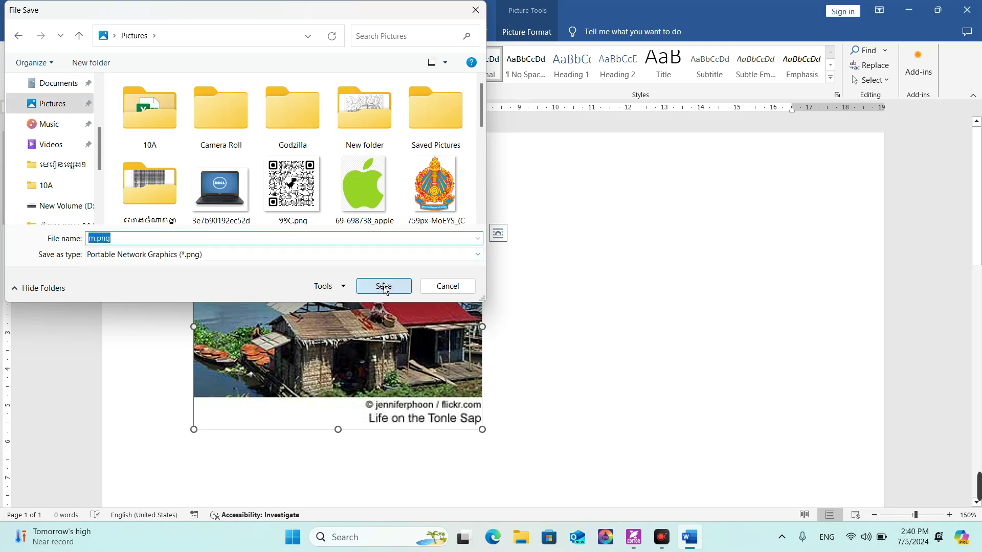
{"action": "left_click", "coordinate": [967, 9]}
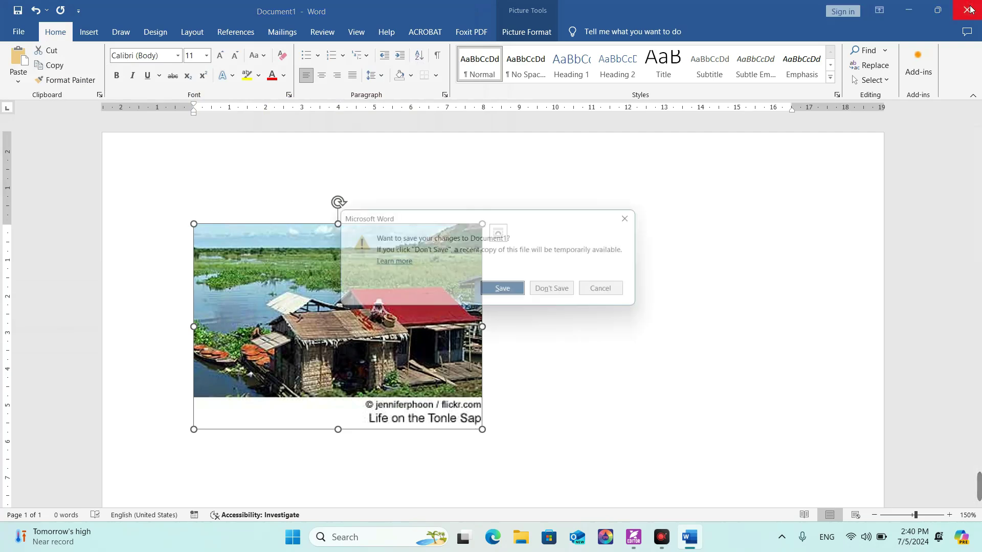
{"action": "left_click", "coordinate": [572, 293]}
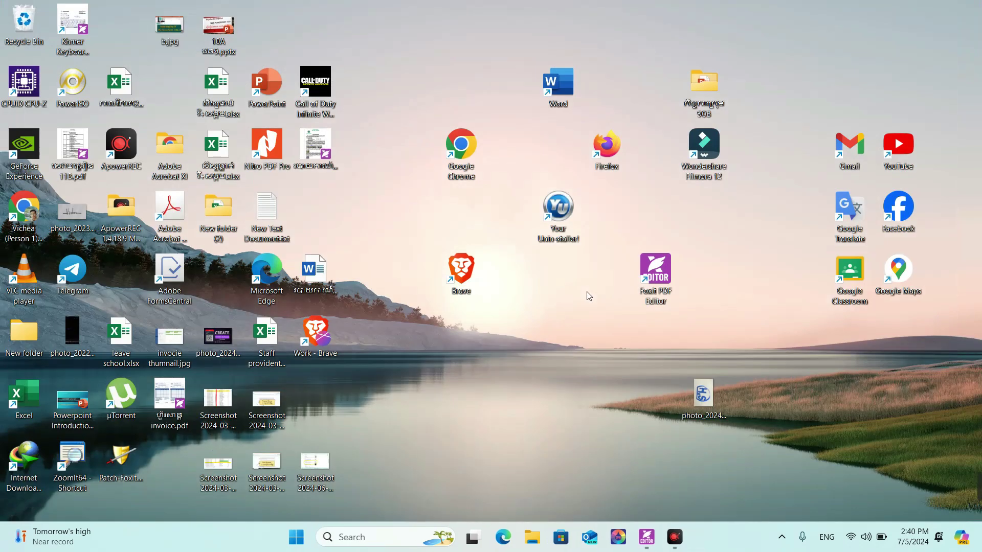
Step: Restore Khmer.pdf in Foxit, cancel Save Image As for the Tonle Sap photo, and reopen its context menu
{"action": "left_click", "coordinate": [648, 537]}
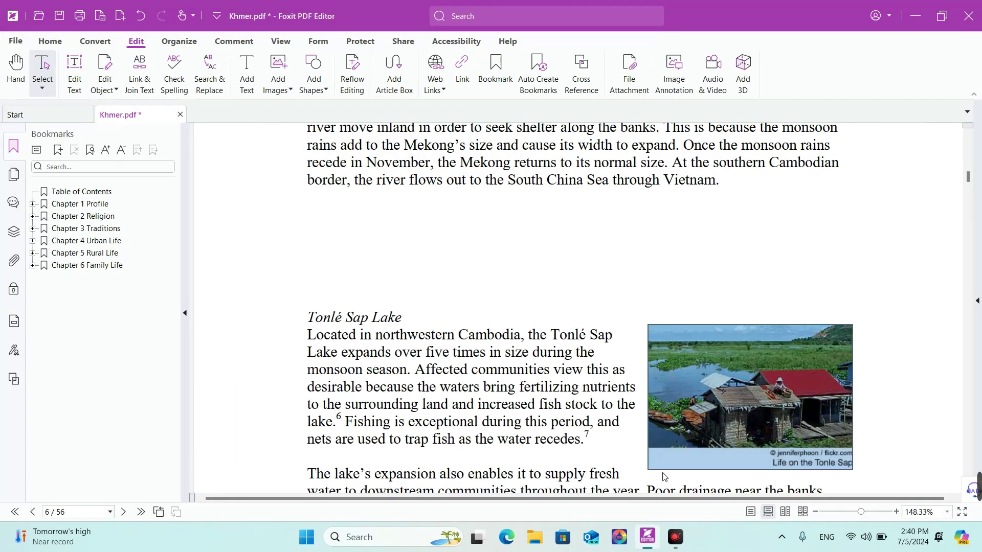
{"action": "right_click", "coordinate": [705, 384]}
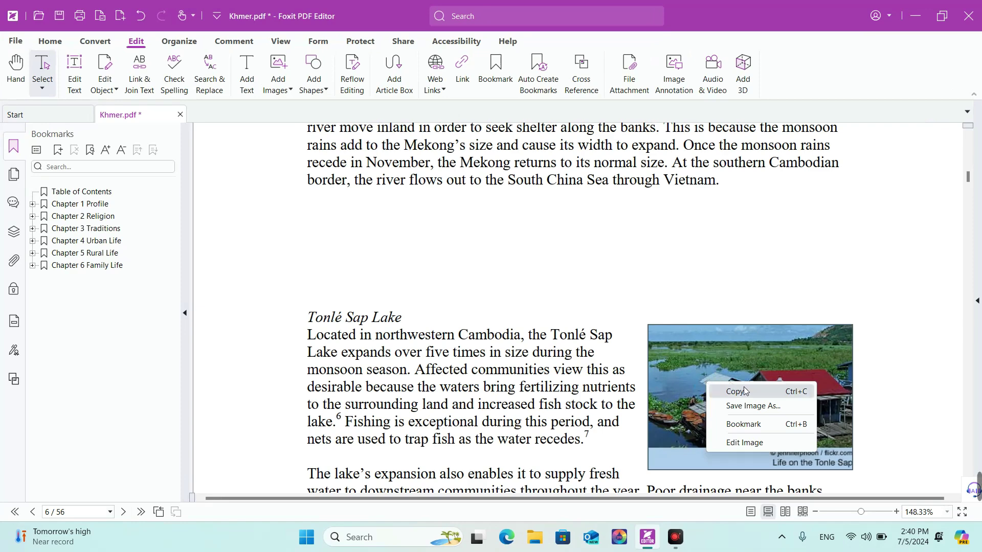
{"action": "left_click", "coordinate": [747, 409]}
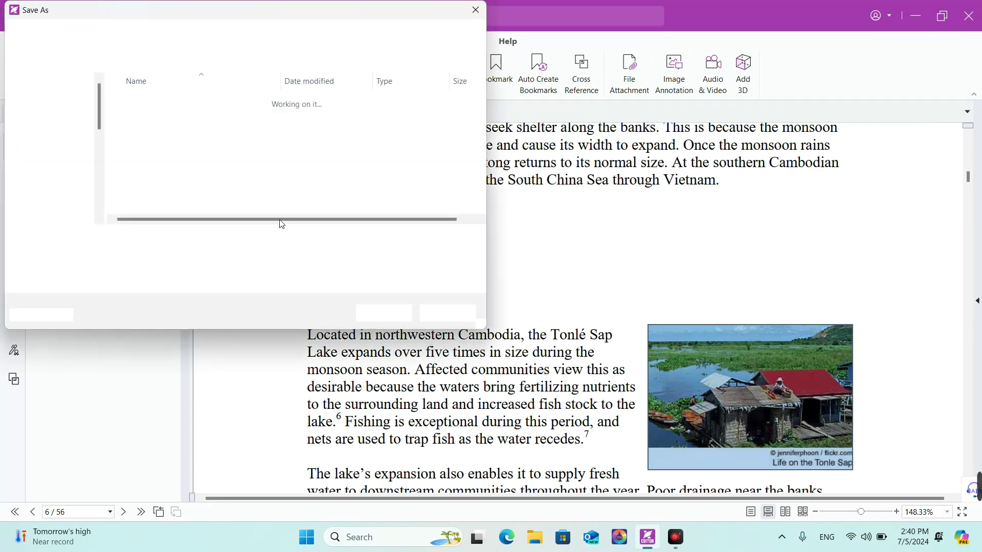
{"action": "left_click", "coordinate": [482, 11]}
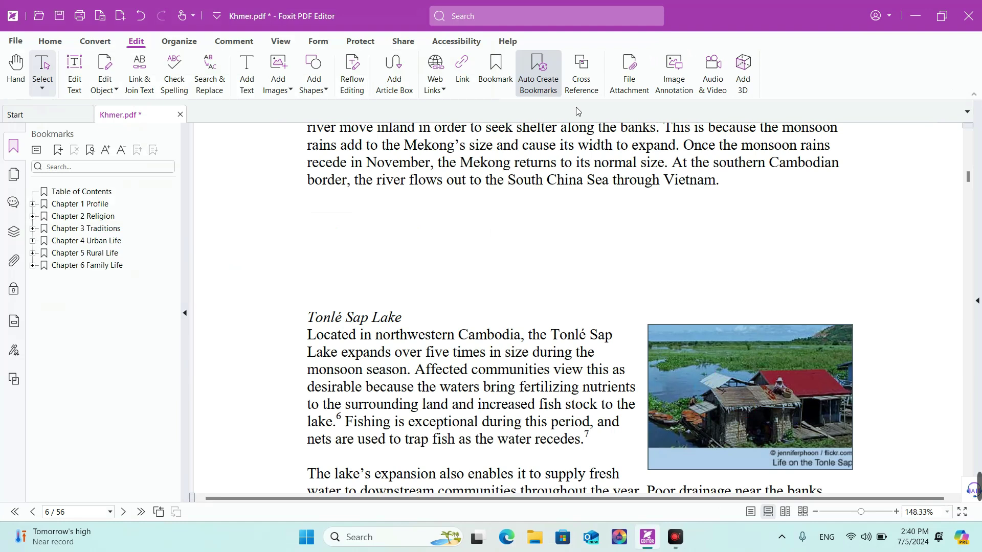
{"action": "right_click", "coordinate": [746, 385]}
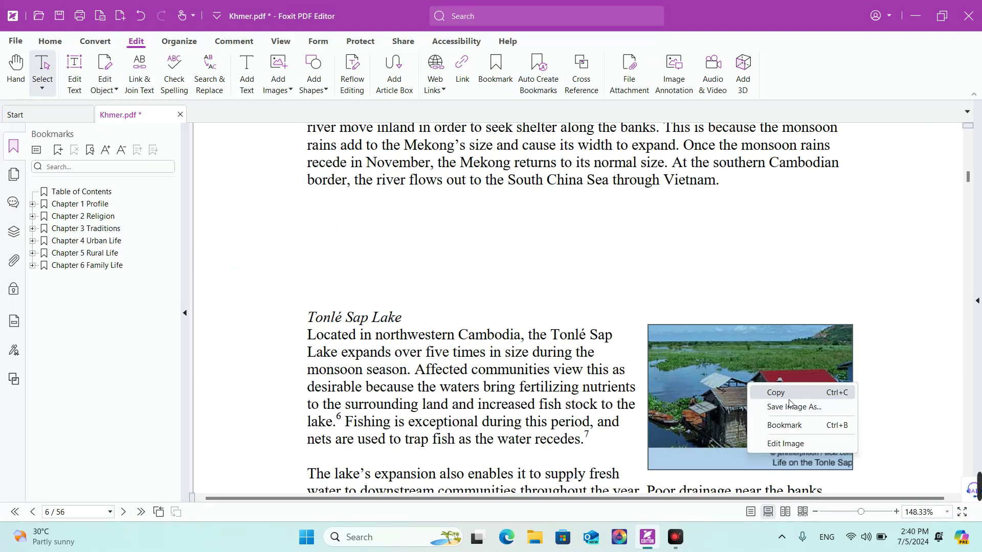
Step: Enter Edit Image mode and enlarge the Tonle Sap photo from its corners, straightening it back to level
{"action": "left_click", "coordinate": [779, 444]}
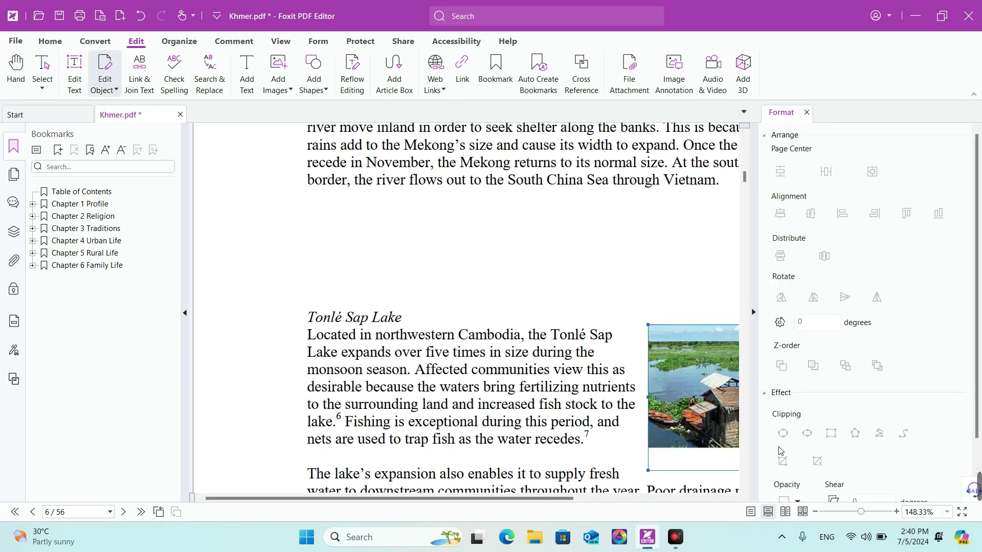
{"action": "mouse_move", "coordinate": [743, 123]}
{"action": "left_click", "coordinate": [806, 112]}
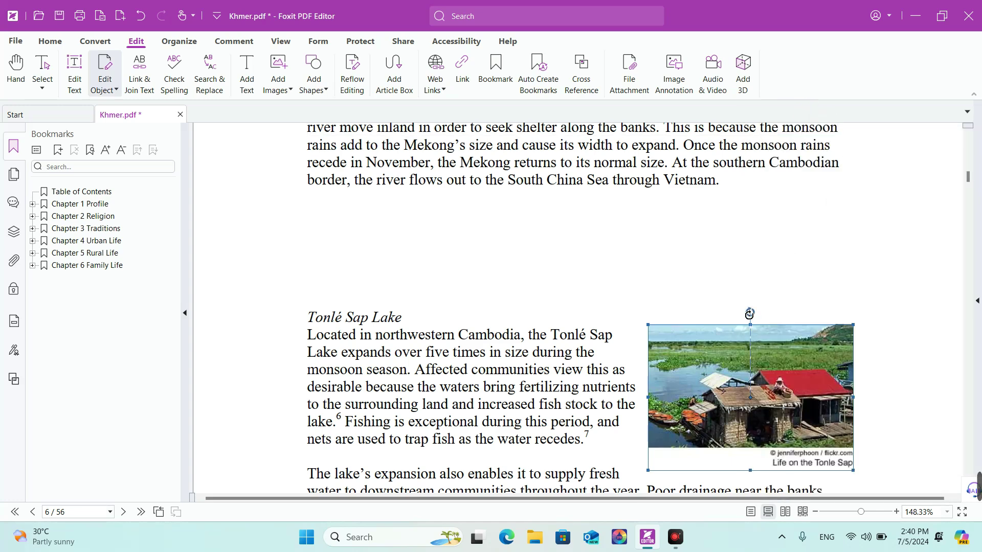
{"action": "left_click_drag", "start_coordinate": [749, 313], "coordinate": [775, 302]}
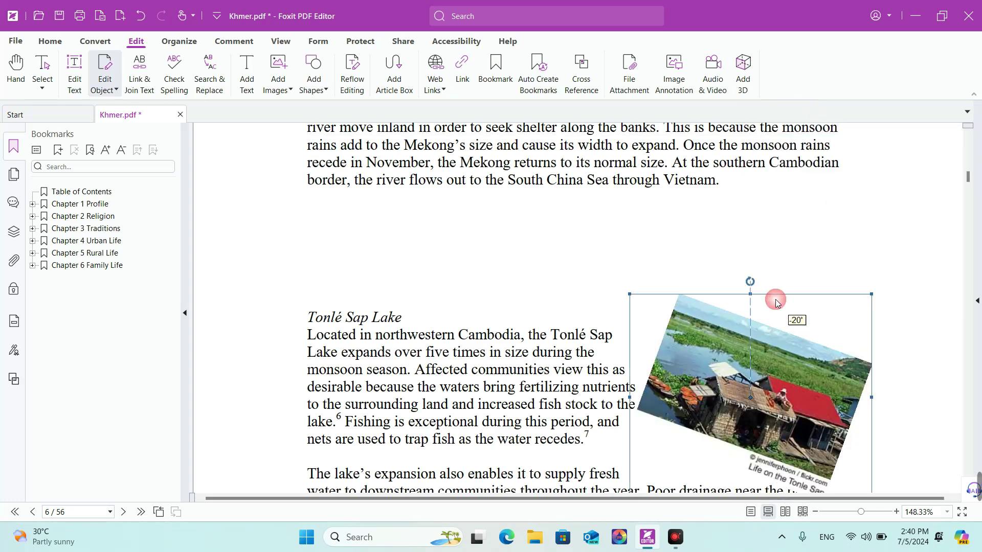
{"action": "left_click_drag", "start_coordinate": [872, 294], "coordinate": [915, 253]}
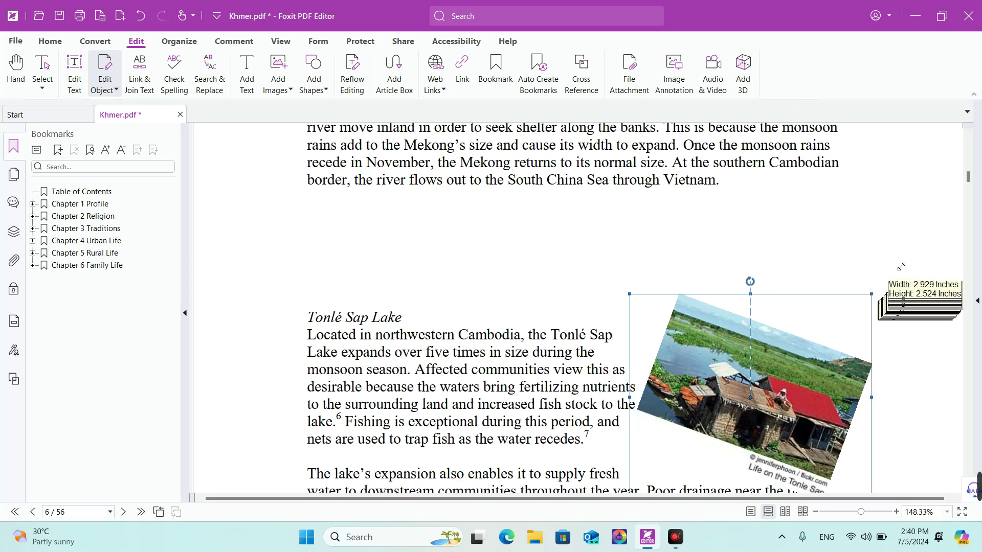
{"action": "left_click_drag", "start_coordinate": [769, 241], "coordinate": [771, 250]}
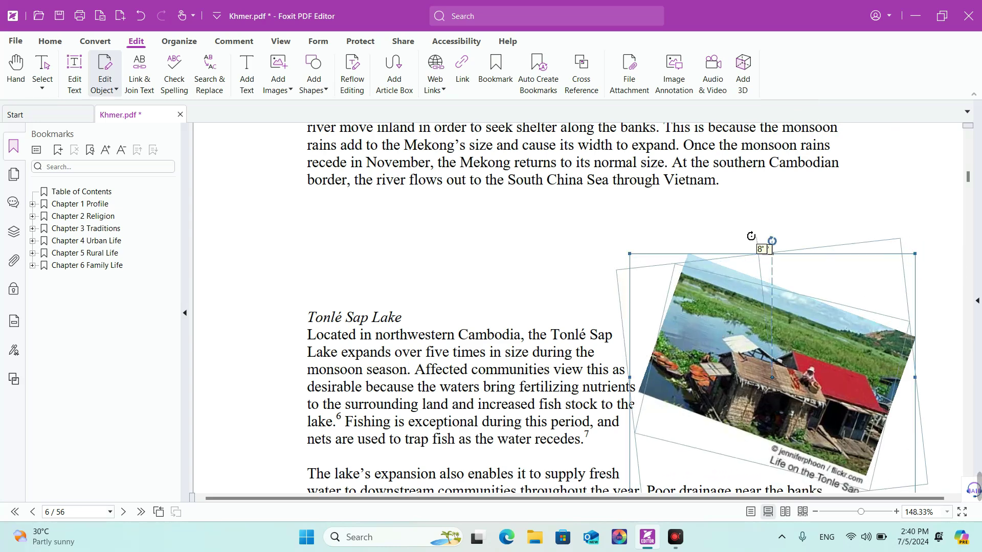
{"action": "left_click_drag", "start_coordinate": [771, 273], "coordinate": [769, 275]}
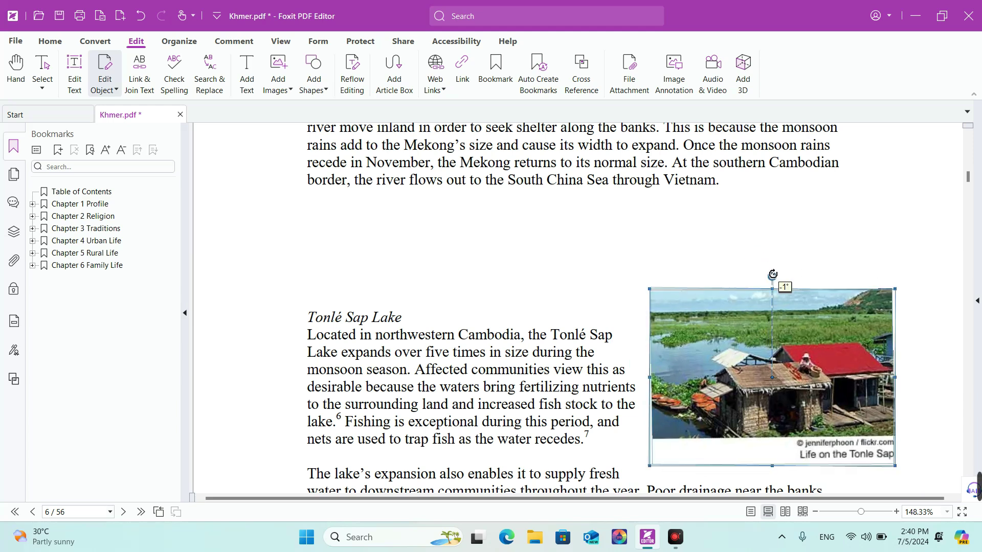
{"action": "left_click_drag", "start_coordinate": [772, 274], "coordinate": [772, 277]}
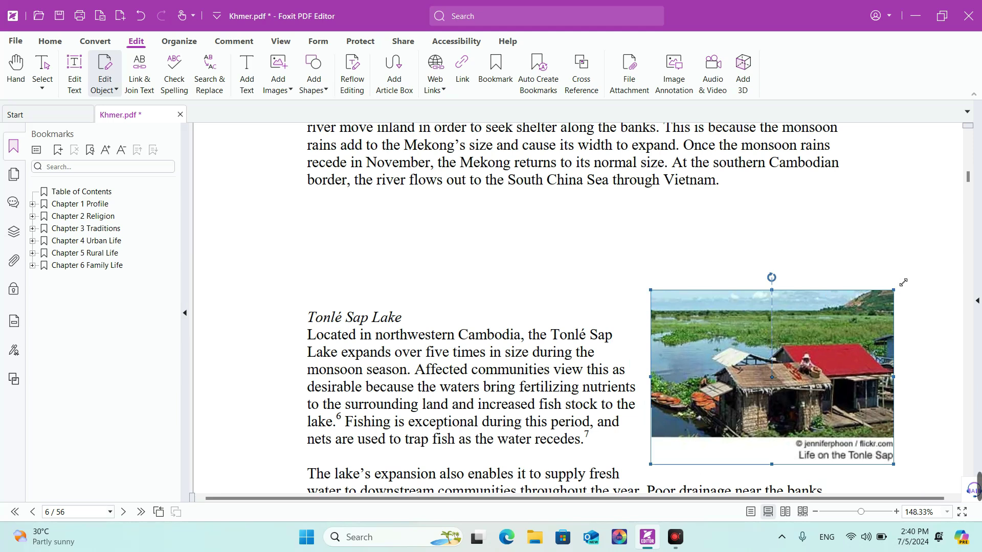
{"action": "left_click_drag", "start_coordinate": [903, 282], "coordinate": [921, 267]}
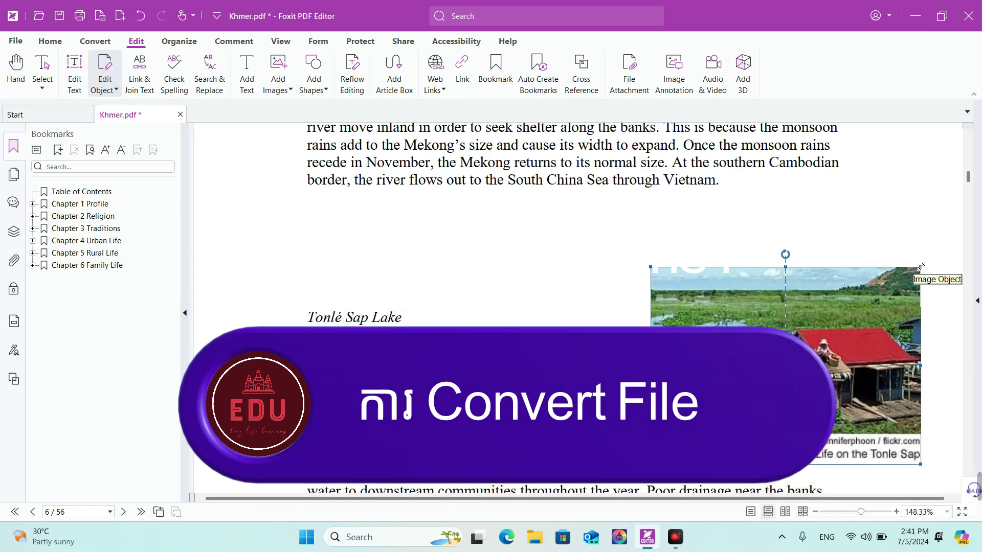
Step: Deselect the photo and list the Convert tab's To MS Office formats (Word, Excel, PowerPoint, XPS)
{"action": "left_click", "coordinate": [731, 224]}
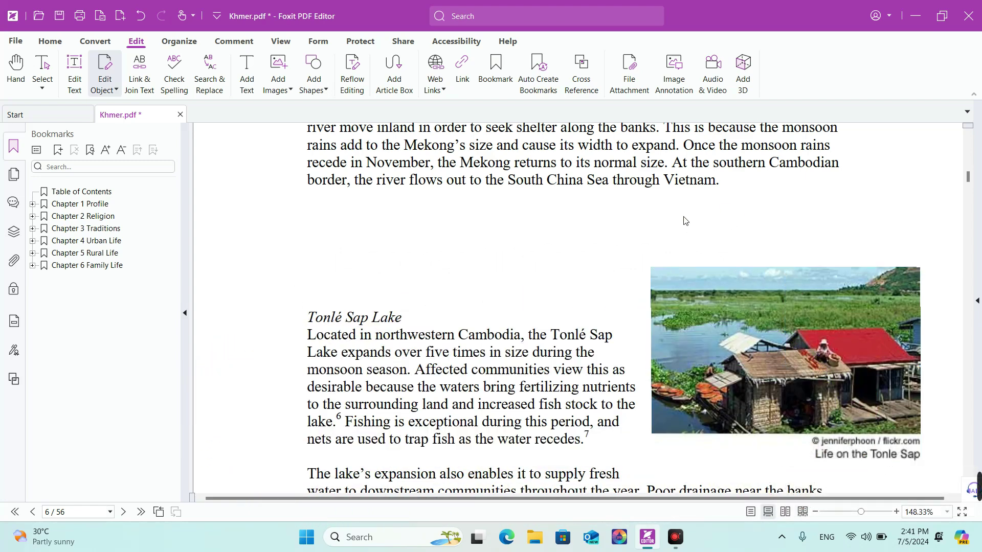
{"action": "scroll", "coordinate": [531, 186], "scroll_direction": "up", "scroll_amount": 3}
{"action": "scroll", "coordinate": [533, 189], "scroll_direction": "up", "scroll_amount": 2}
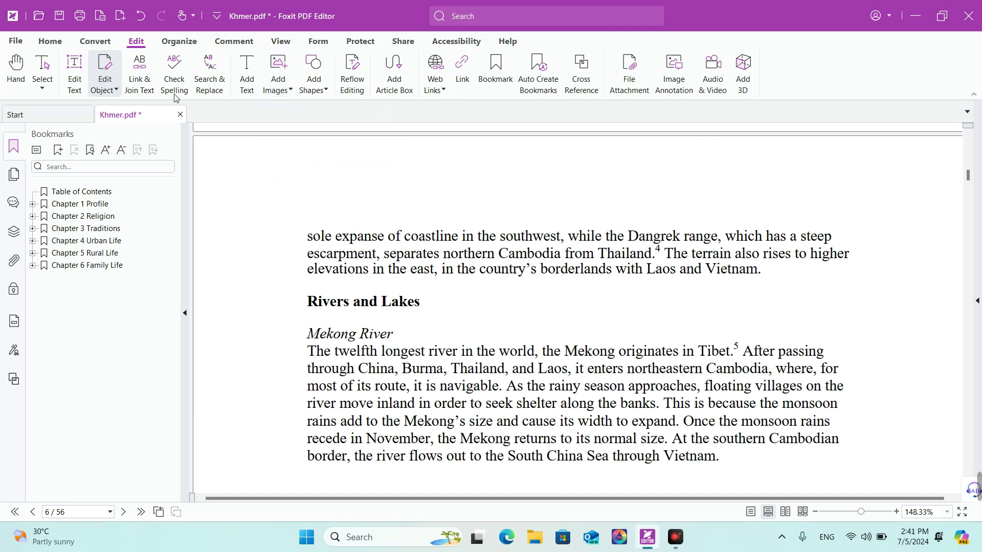
{"action": "left_click", "coordinate": [103, 44]}
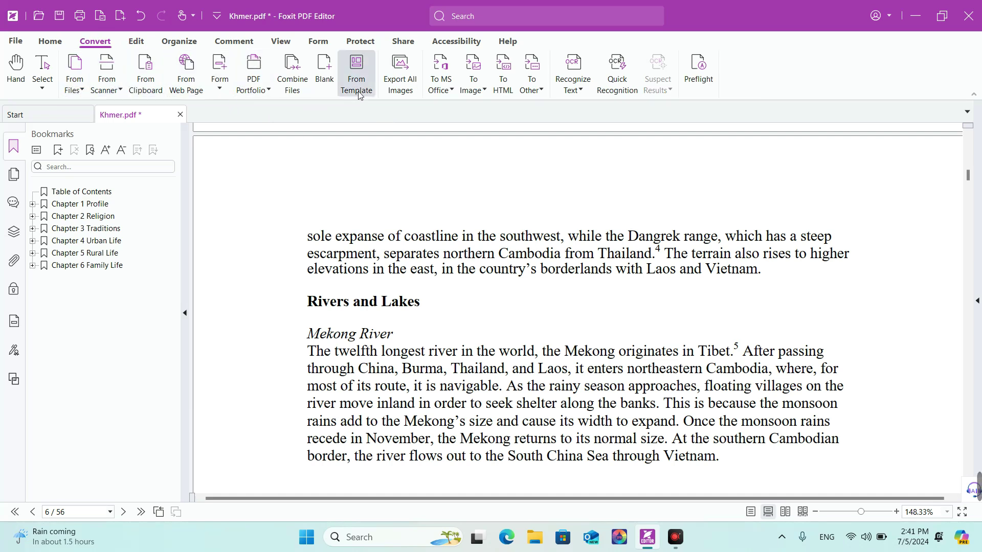
{"action": "left_click", "coordinate": [444, 89]}
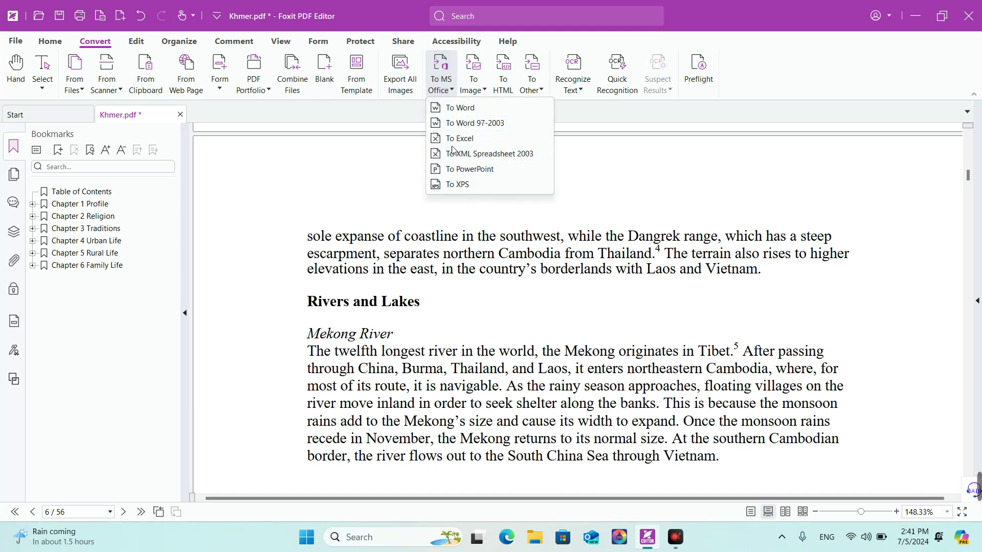
Step: Convert Khmer.pdf To Word as Khmer.docx in Videos, also saving the PDF's changes
{"action": "left_click", "coordinate": [469, 115]}
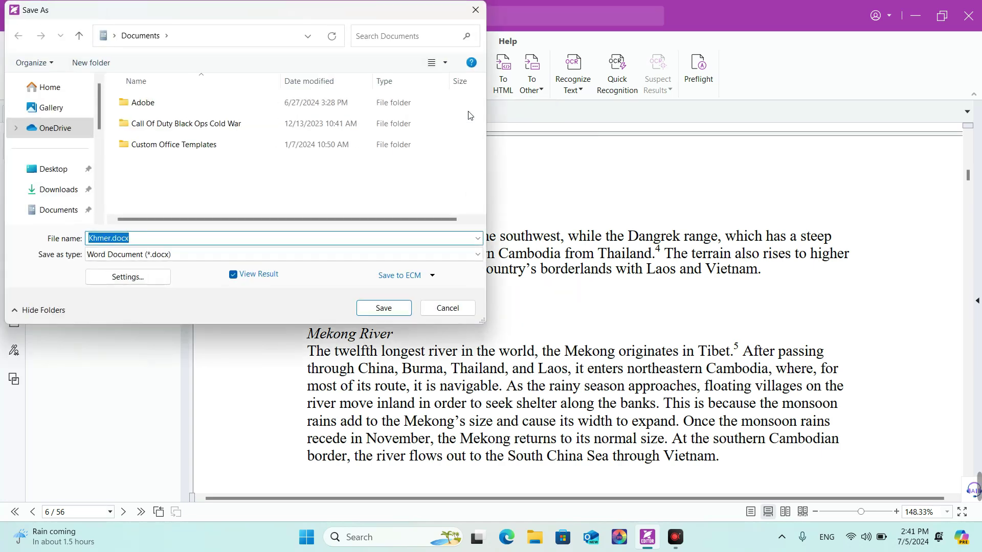
{"action": "scroll", "coordinate": [62, 169], "scroll_direction": "down", "scroll_amount": 2}
{"action": "left_click", "coordinate": [59, 145]}
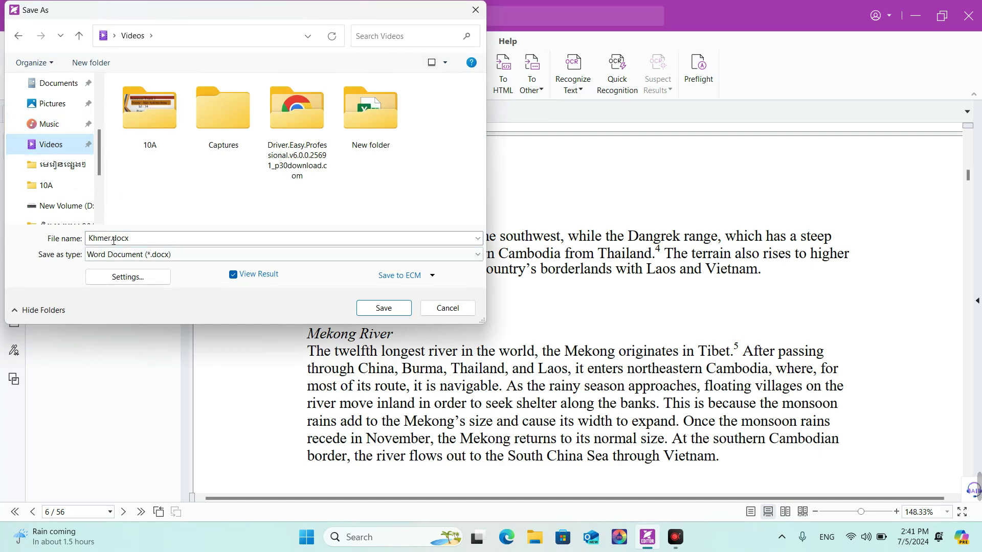
{"action": "left_click", "coordinate": [379, 309]}
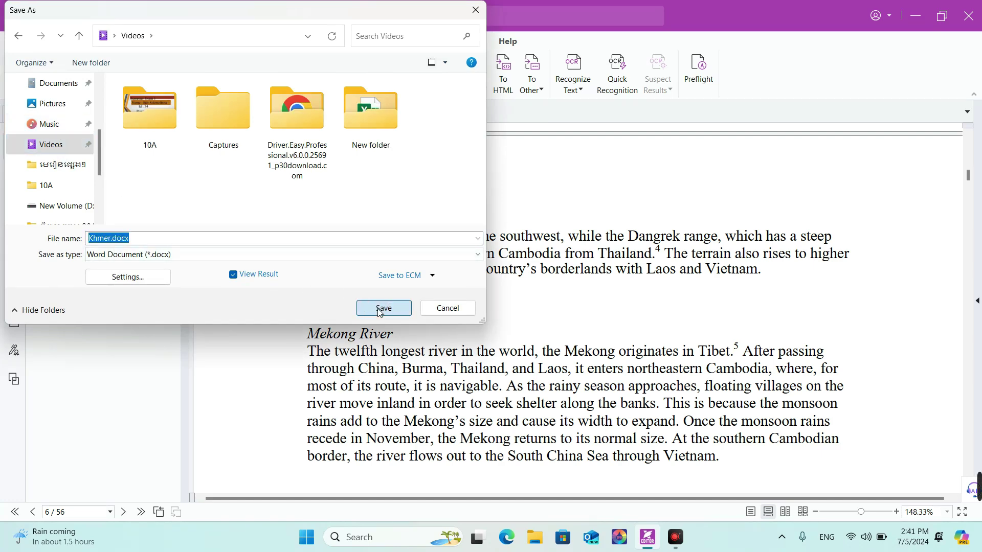
{"action": "left_click", "coordinate": [596, 302]}
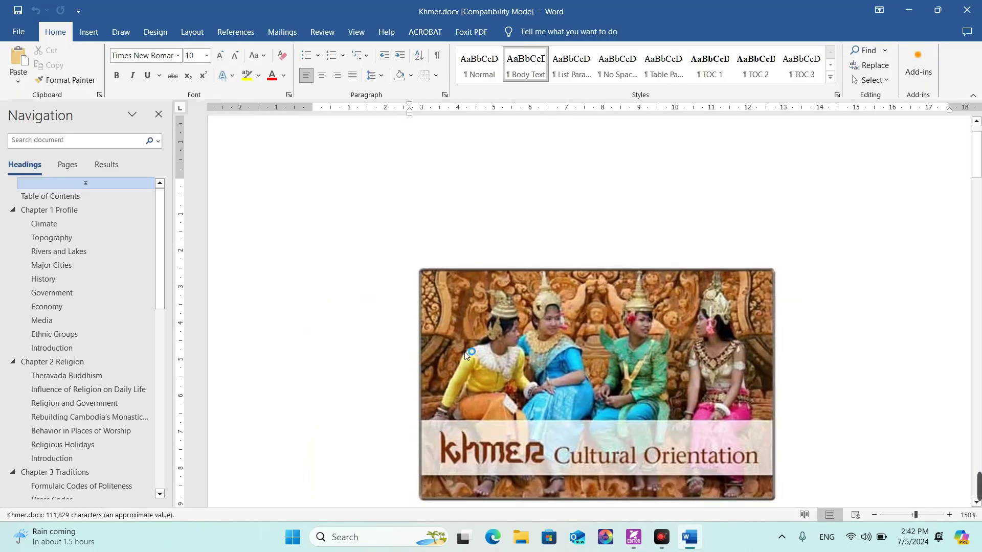
Step: Scroll to the Climate paragraph, delete text from 'into' onward, then close Khmer.docx choosing Don't Save
{"action": "scroll", "coordinate": [434, 301], "scroll_direction": "down", "scroll_amount": 5}
{"action": "scroll", "coordinate": [476, 302], "scroll_direction": "down", "scroll_amount": 3}
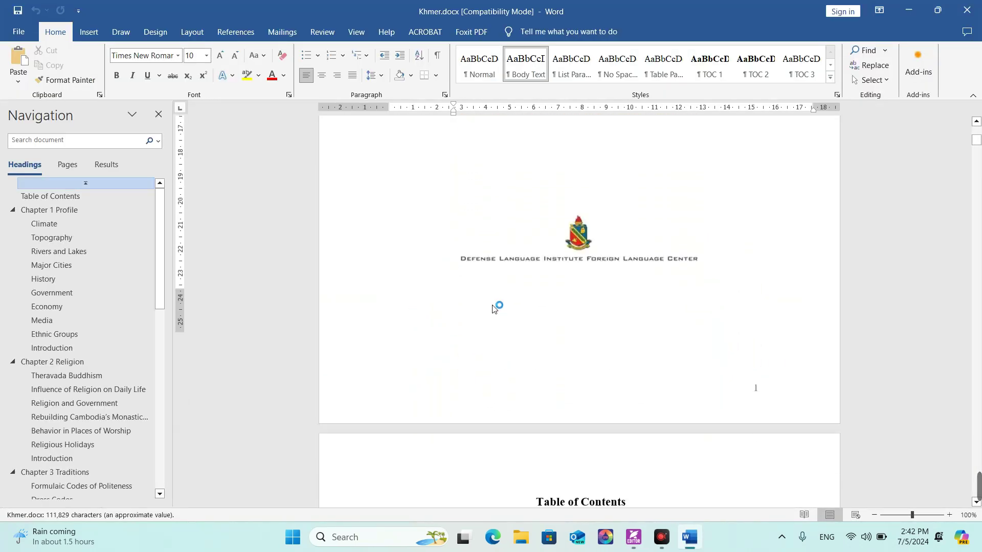
{"action": "scroll", "coordinate": [542, 317], "scroll_direction": "down", "scroll_amount": 6}
{"action": "scroll", "coordinate": [583, 333], "scroll_direction": "down", "scroll_amount": 10}
{"action": "scroll", "coordinate": [577, 340], "scroll_direction": "down", "scroll_amount": 10}
{"action": "scroll", "coordinate": [576, 342], "scroll_direction": "down", "scroll_amount": 12}
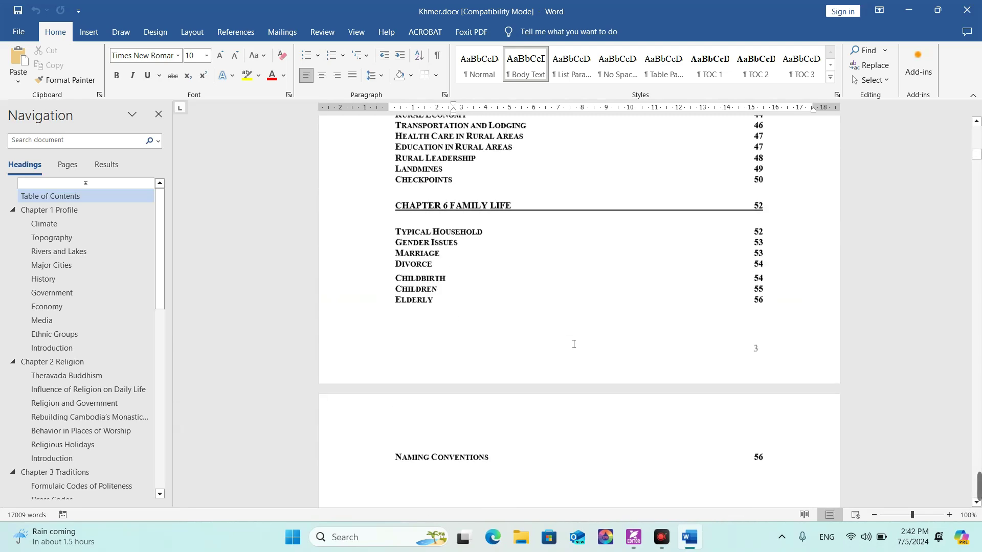
{"action": "scroll", "coordinate": [575, 342], "scroll_direction": "down", "scroll_amount": 12}
{"action": "scroll", "coordinate": [573, 344], "scroll_direction": "down", "scroll_amount": 12}
{"action": "scroll", "coordinate": [573, 344], "scroll_direction": "down", "scroll_amount": 10}
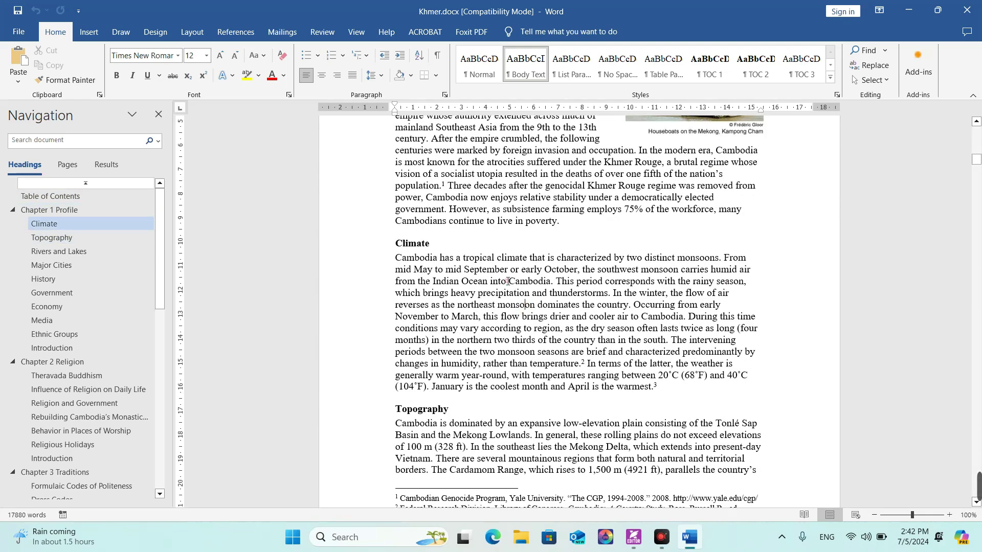
{"action": "double_click", "coordinate": [499, 282]}
{"action": "key", "text": "BackSpace"}
{"action": "key", "text": "BackSpace"}
{"action": "key", "text": "BackSpace"}
{"action": "key", "text": "BackSpace"}
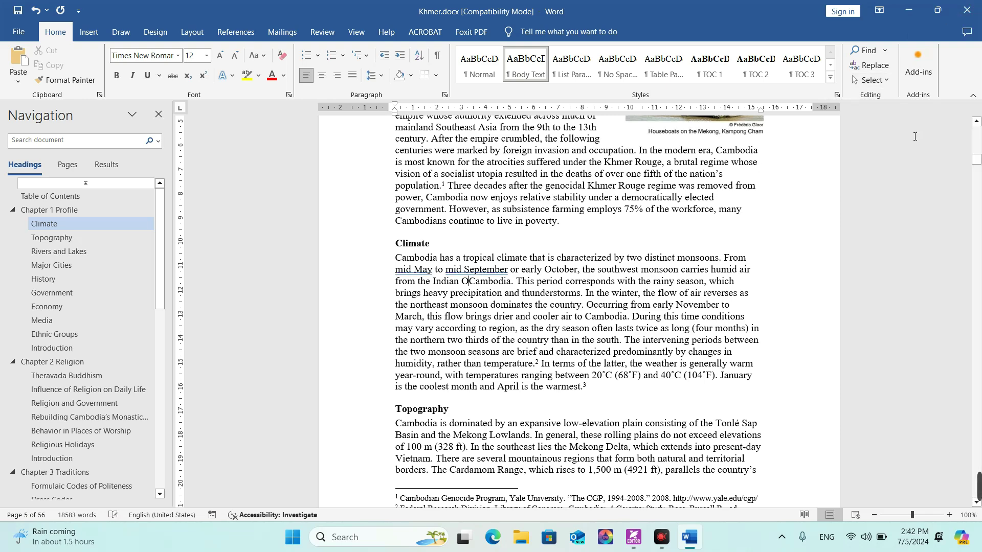
{"action": "left_click", "coordinate": [966, 10]}
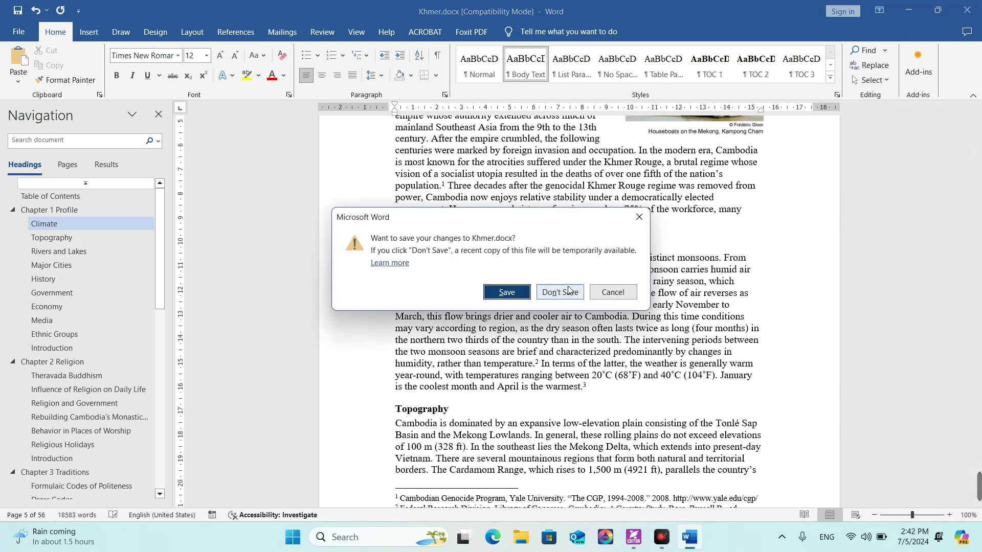
{"action": "left_click", "coordinate": [570, 291]}
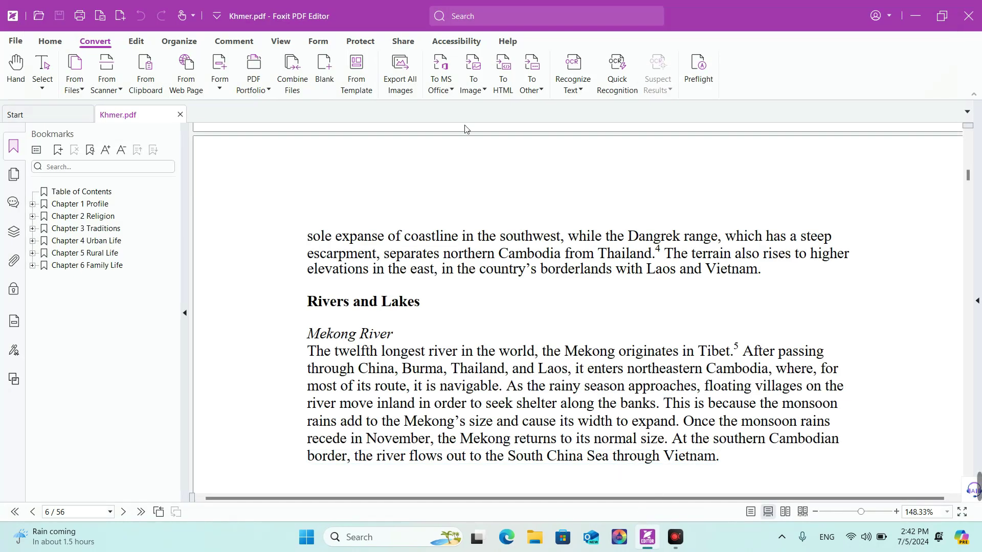
{"action": "left_click", "coordinate": [484, 91]}
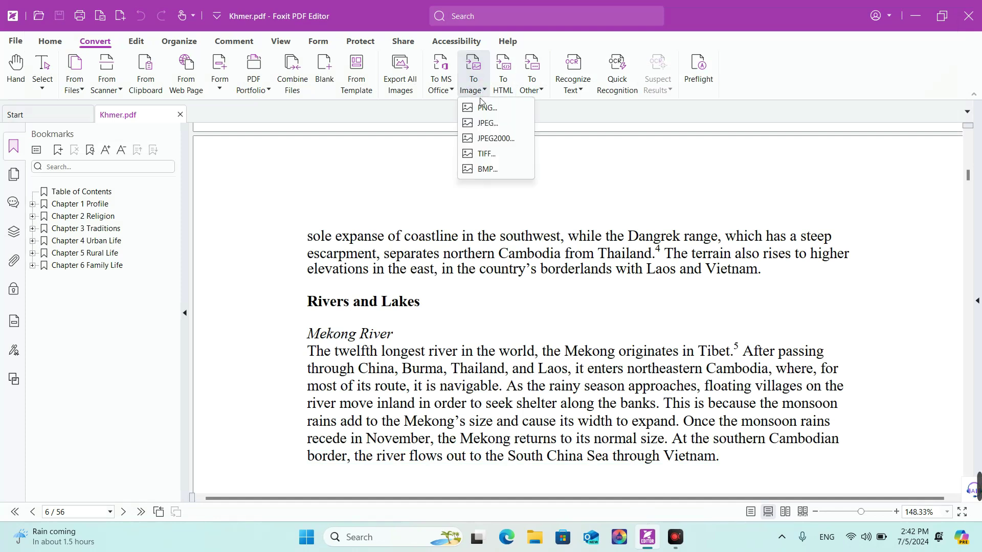
{"action": "left_click", "coordinate": [593, 179]}
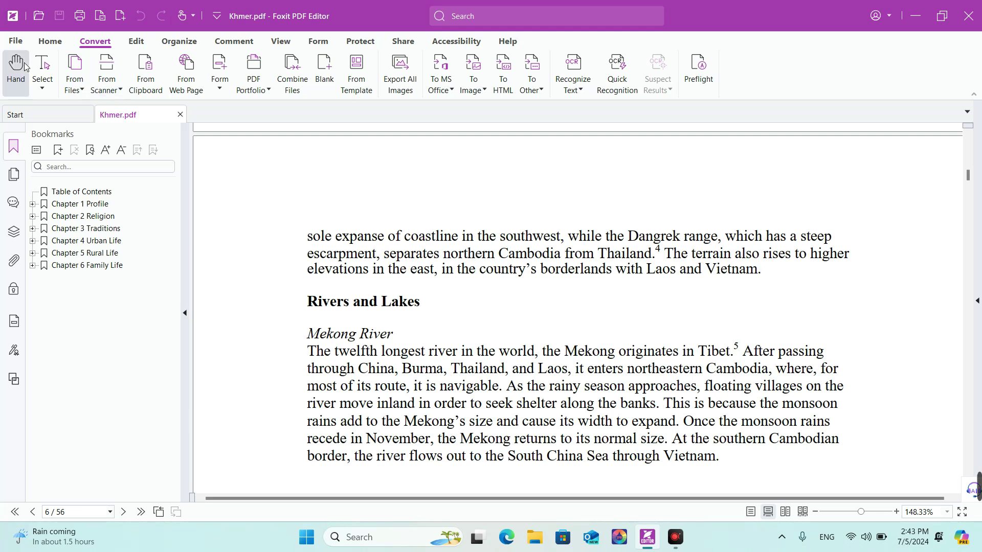
Step: Show the Organize tools, view page 6 at 100% zoom, and start deleting page 6
{"action": "left_click", "coordinate": [184, 46]}
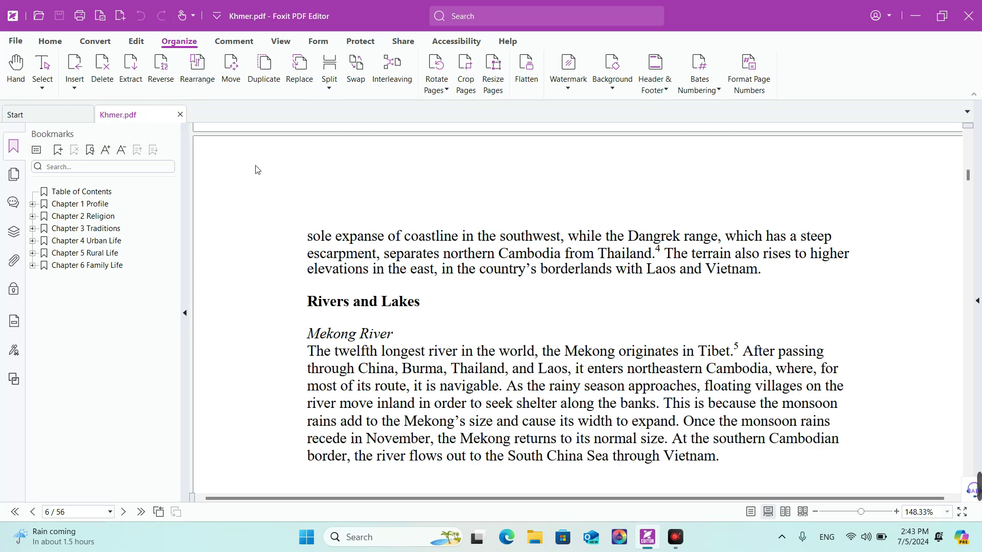
{"action": "key", "text": "ctrl+1"}
{"action": "scroll", "coordinate": [403, 361], "scroll_direction": "down", "scroll_amount": 1, "text": "ctrl"}
{"action": "scroll", "coordinate": [501, 352], "scroll_direction": "down", "scroll_amount": 3}
{"action": "scroll", "coordinate": [503, 362], "scroll_direction": "down", "scroll_amount": 1}
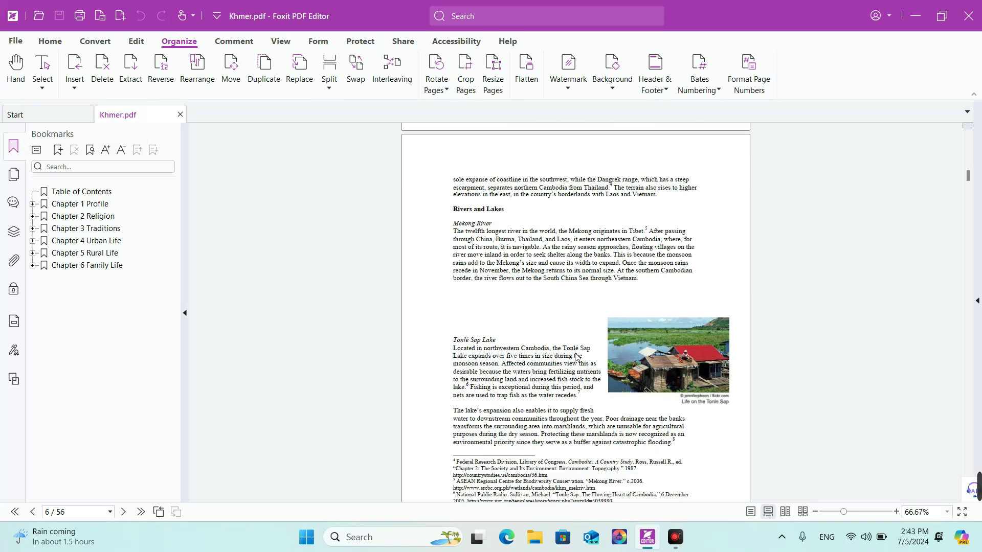
{"action": "scroll", "coordinate": [570, 367], "scroll_direction": "down", "scroll_amount": 1}
{"action": "scroll", "coordinate": [575, 368], "scroll_direction": "down", "scroll_amount": 1}
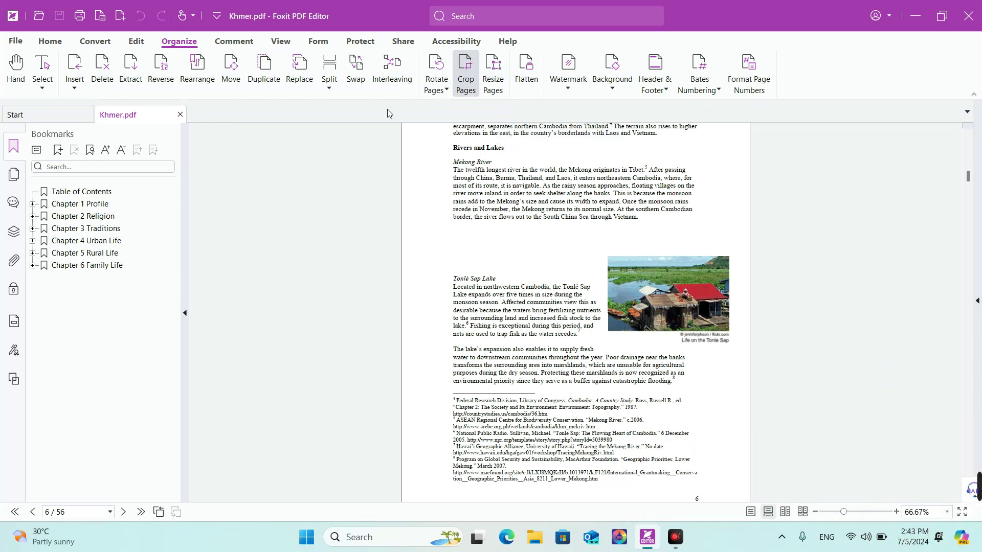
{"action": "left_click", "coordinate": [104, 75]}
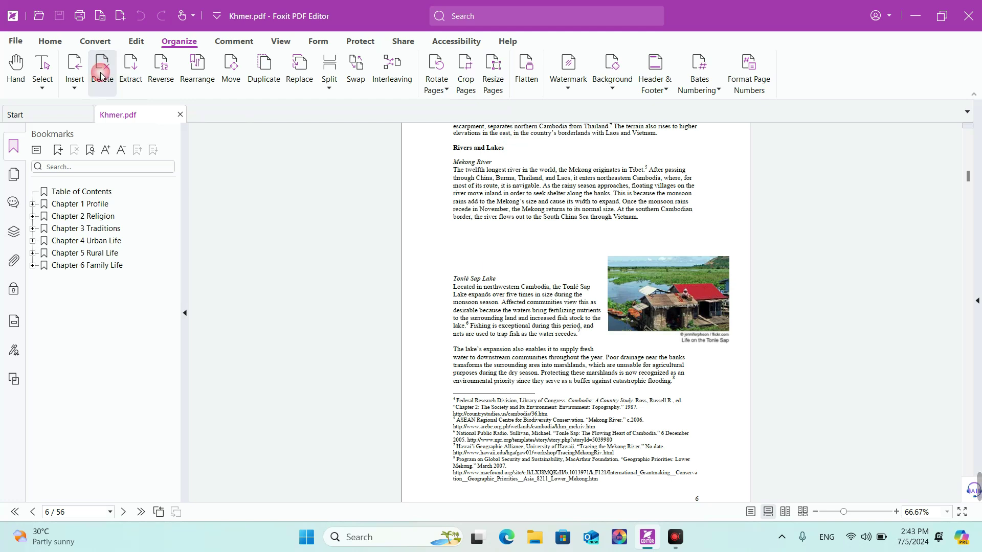
Step: Delete page 6, the Rivers and Lakes page, from Khmer.pdf and confirm the deletion
{"action": "left_click", "coordinate": [376, 218]}
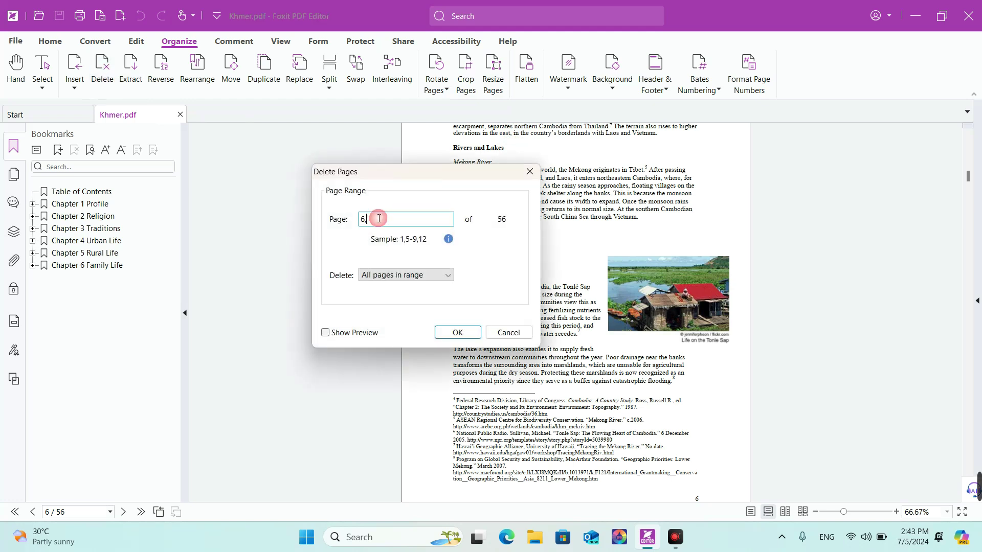
{"action": "left_click", "coordinate": [339, 217]}
{"action": "type", "text": "6"}
{"action": "left_click", "coordinate": [369, 337]}
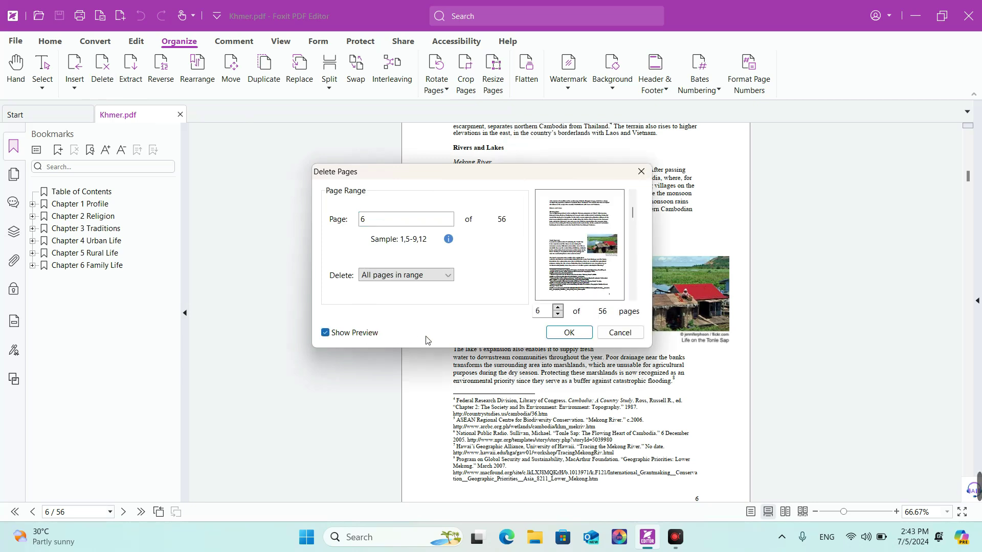
{"action": "left_click", "coordinate": [360, 337]}
{"action": "left_click", "coordinate": [451, 333]}
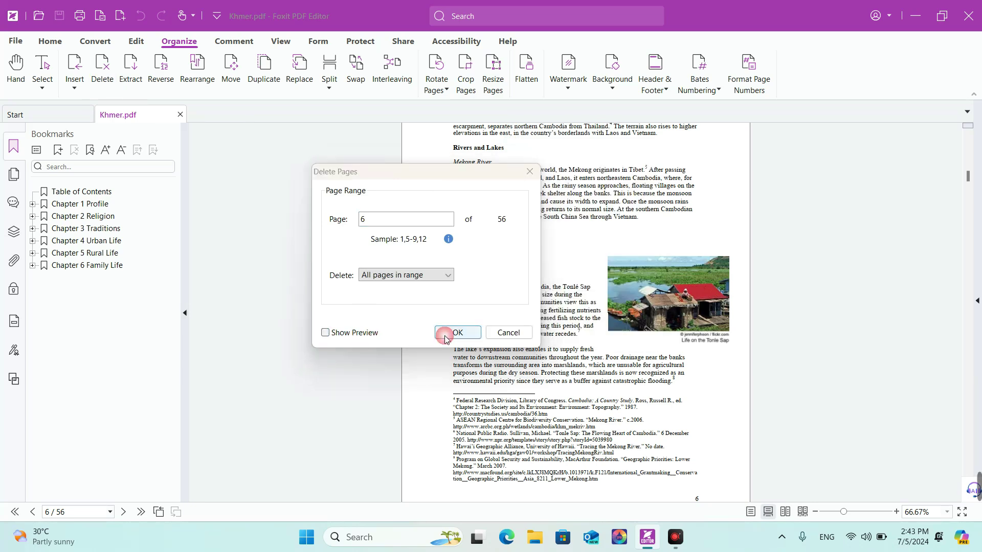
{"action": "left_click", "coordinate": [539, 292]}
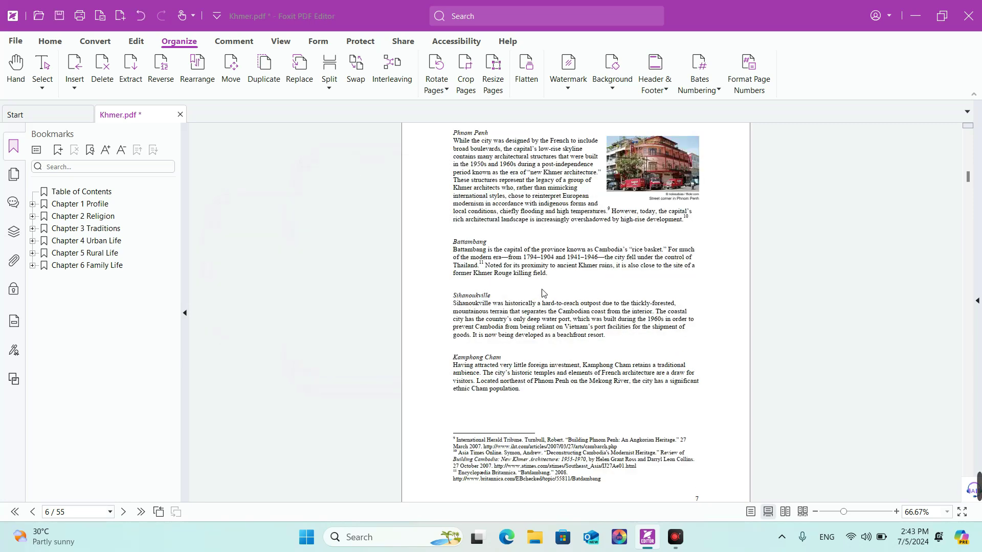
Step: Scroll through the now 55-page document to check the result, then open the page-insert options
{"action": "scroll", "coordinate": [593, 246], "scroll_direction": "up", "scroll_amount": 2}
{"action": "scroll", "coordinate": [583, 253], "scroll_direction": "up", "scroll_amount": 3}
{"action": "scroll", "coordinate": [579, 257], "scroll_direction": "up", "scroll_amount": 3}
{"action": "scroll", "coordinate": [579, 257], "scroll_direction": "up", "scroll_amount": 3}
{"action": "scroll", "coordinate": [579, 257], "scroll_direction": "up", "scroll_amount": 3}
{"action": "scroll", "coordinate": [579, 257], "scroll_direction": "down", "scroll_amount": 3}
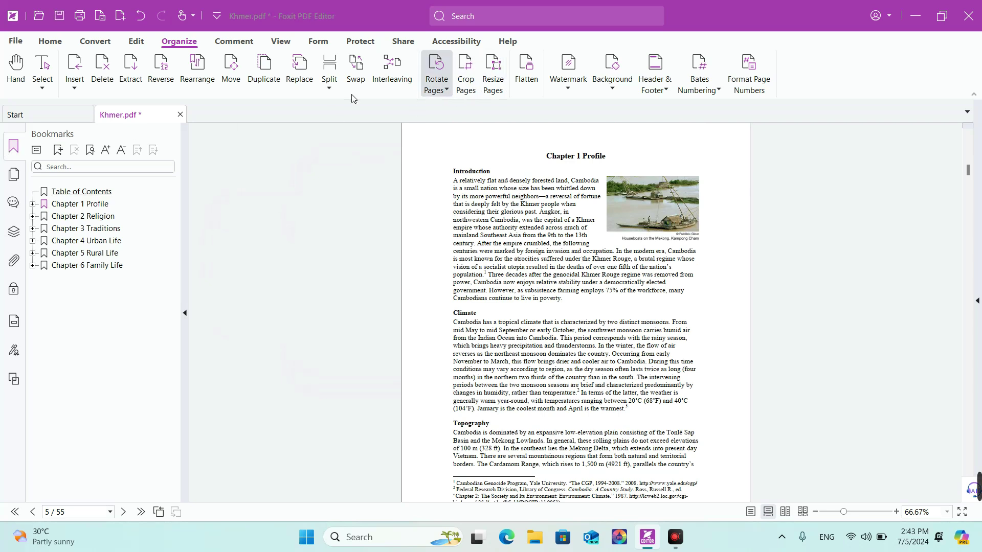
{"action": "left_click", "coordinate": [72, 66]}
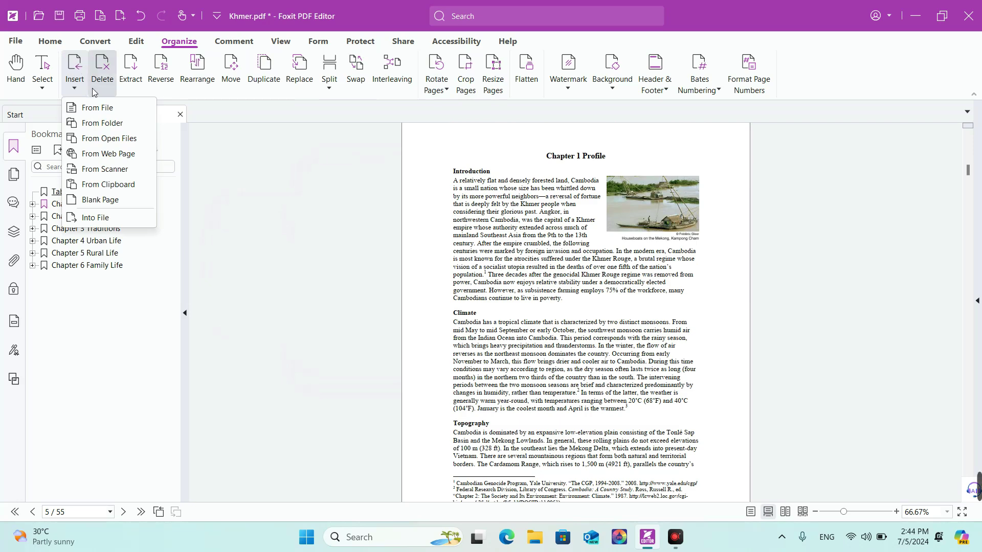
Step: Insert one blank page after page 5, restoring 56 pages, and scroll to check it
{"action": "left_click", "coordinate": [100, 200]}
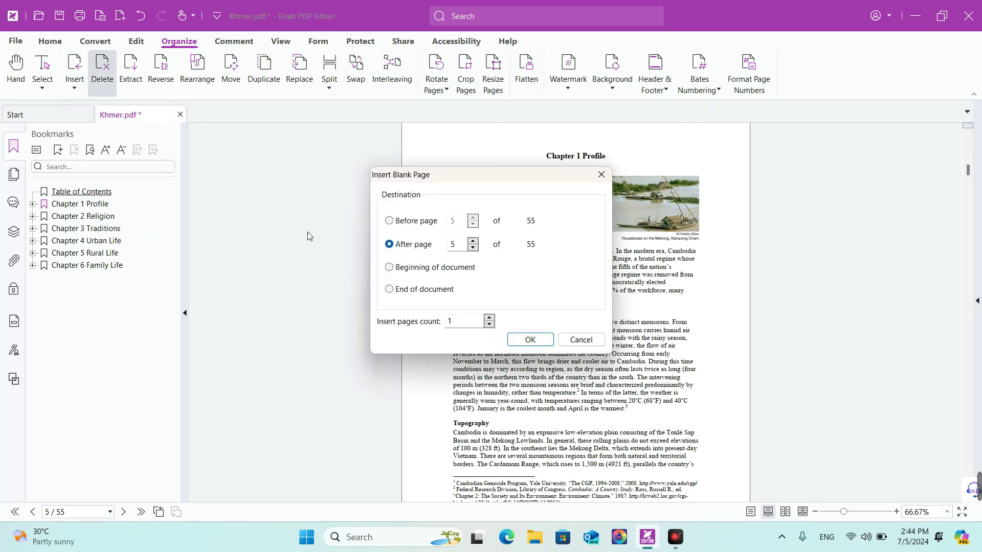
{"action": "left_click", "coordinate": [530, 339]}
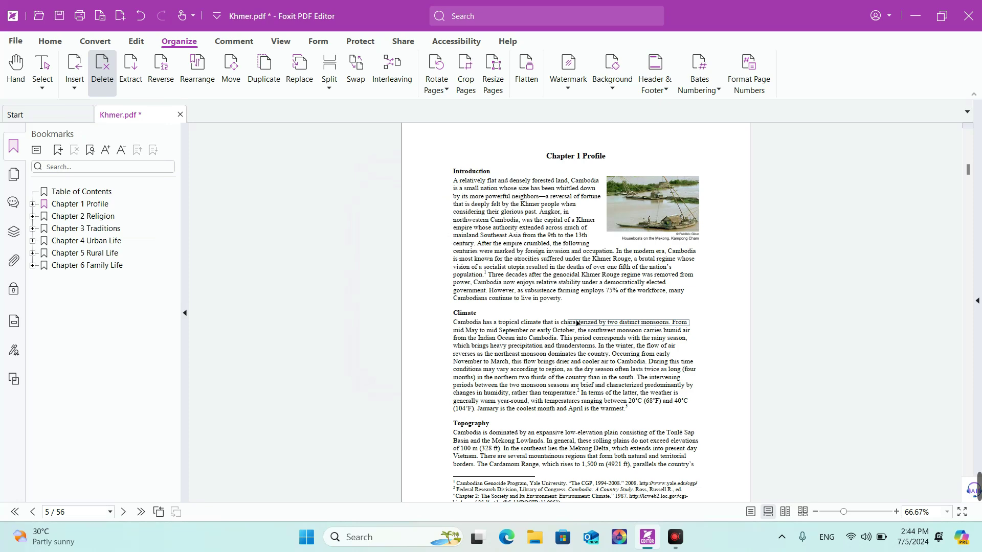
{"action": "scroll", "coordinate": [577, 306], "scroll_direction": "up", "scroll_amount": 5}
{"action": "scroll", "coordinate": [578, 291], "scroll_direction": "up", "scroll_amount": 4}
{"action": "scroll", "coordinate": [580, 290], "scroll_direction": "up", "scroll_amount": 2}
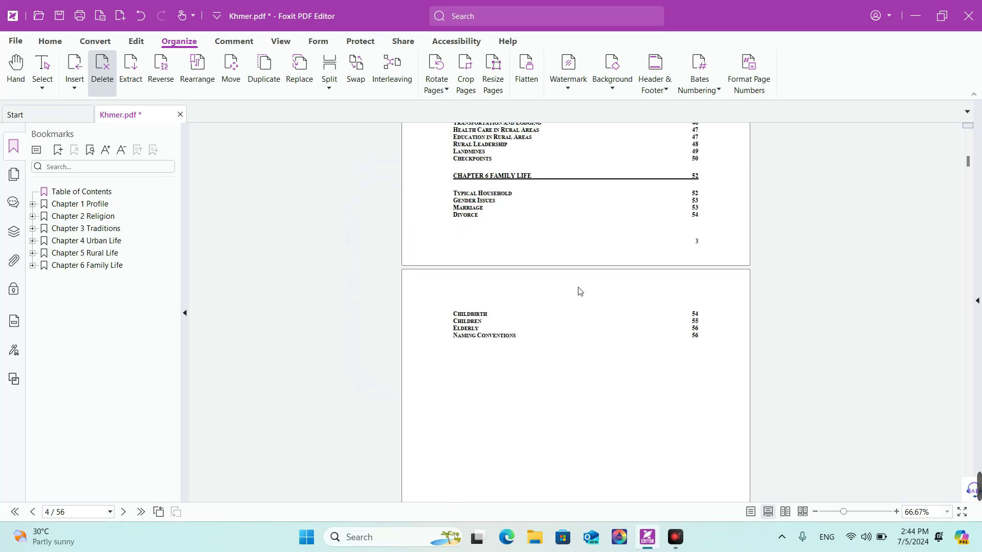
{"action": "scroll", "coordinate": [580, 291], "scroll_direction": "down", "scroll_amount": 5}
{"action": "scroll", "coordinate": [579, 291], "scroll_direction": "down", "scroll_amount": 3}
{"action": "scroll", "coordinate": [580, 292], "scroll_direction": "down", "scroll_amount": 5}
{"action": "scroll", "coordinate": [579, 292], "scroll_direction": "down", "scroll_amount": 1}
{"action": "scroll", "coordinate": [579, 292], "scroll_direction": "down", "scroll_amount": 1}
{"action": "scroll", "coordinate": [579, 292], "scroll_direction": "up", "scroll_amount": 2}
{"action": "scroll", "coordinate": [579, 292], "scroll_direction": "up", "scroll_amount": 3}
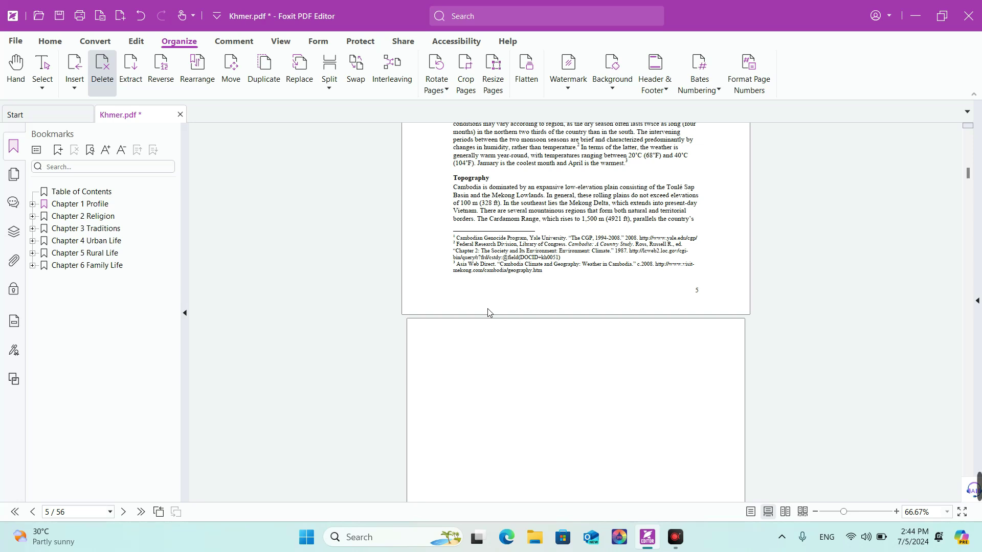
{"action": "scroll", "coordinate": [547, 378], "scroll_direction": "down", "scroll_amount": 2}
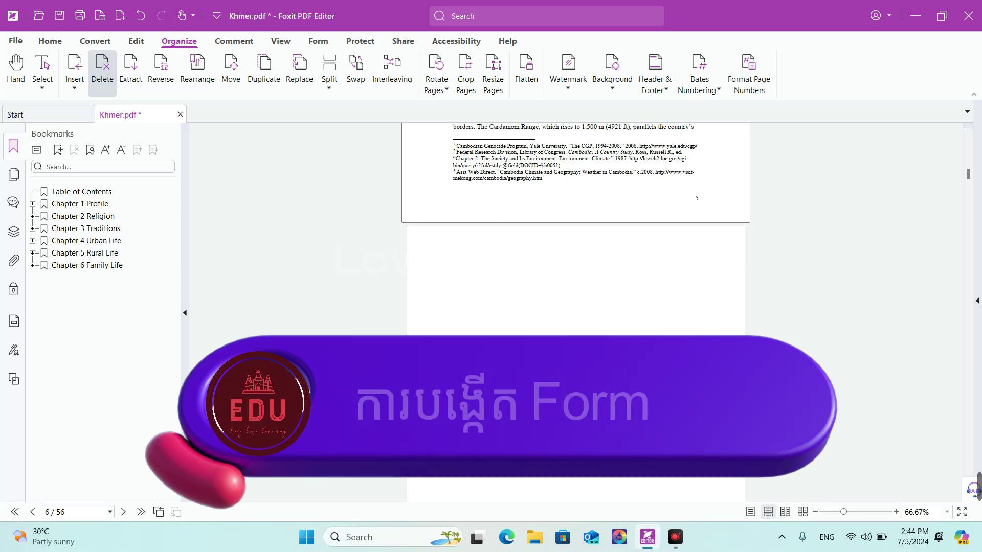
{"action": "scroll", "coordinate": [546, 378], "scroll_direction": "up", "scroll_amount": 3, "text": "ctrl"}
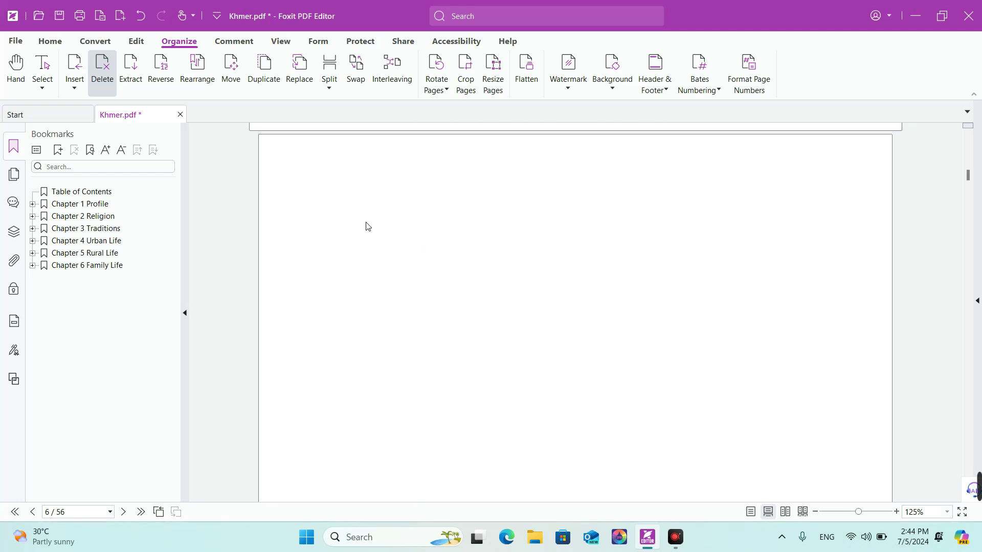
Step: Place a check box field on blank page 6, keeping its default name
{"action": "left_click", "coordinate": [318, 43]}
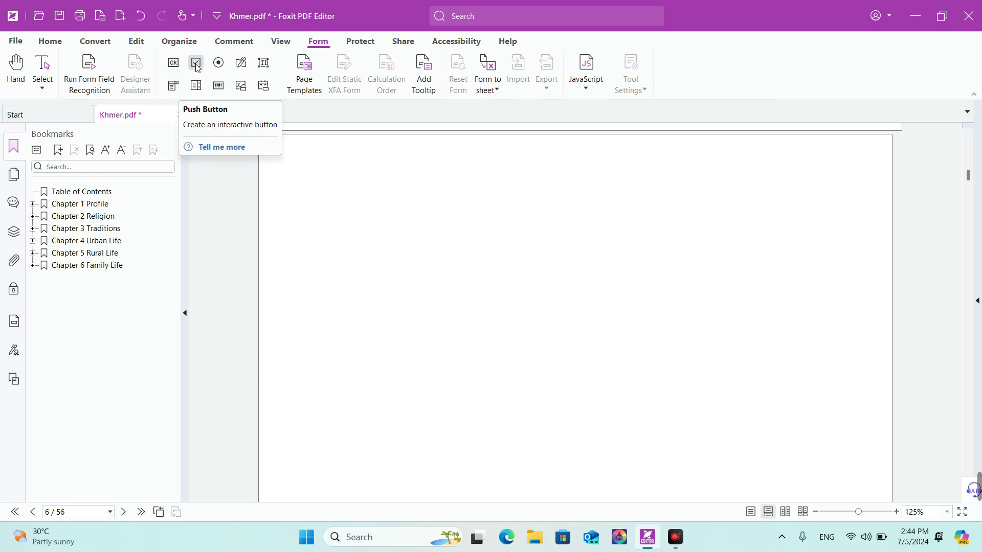
{"action": "left_click", "coordinate": [195, 64]}
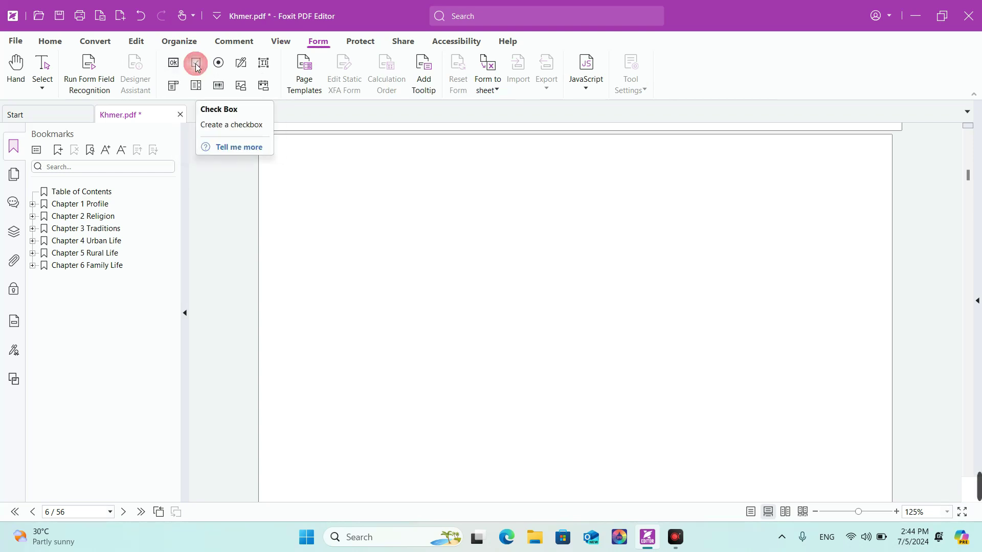
{"action": "left_click", "coordinate": [362, 195]}
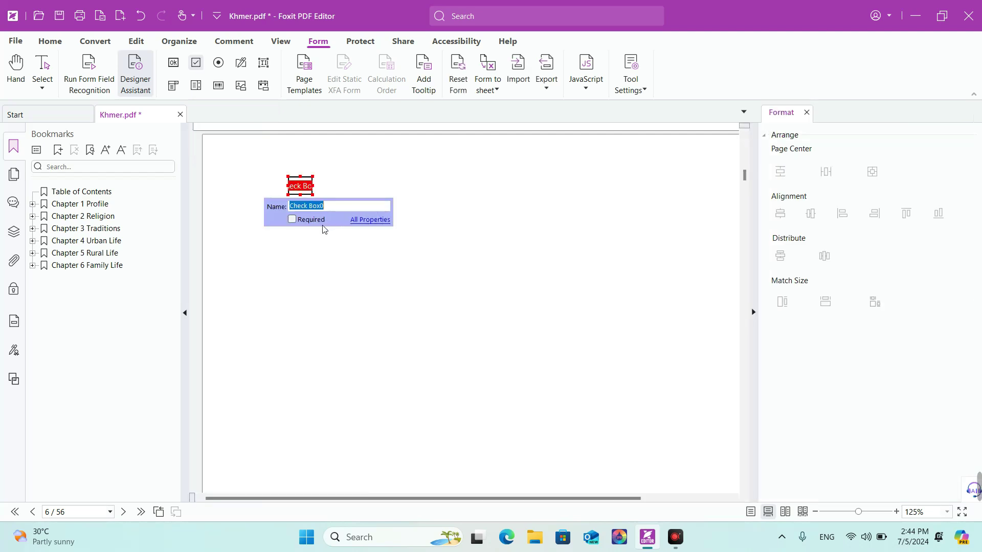
{"action": "left_click", "coordinate": [346, 236]}
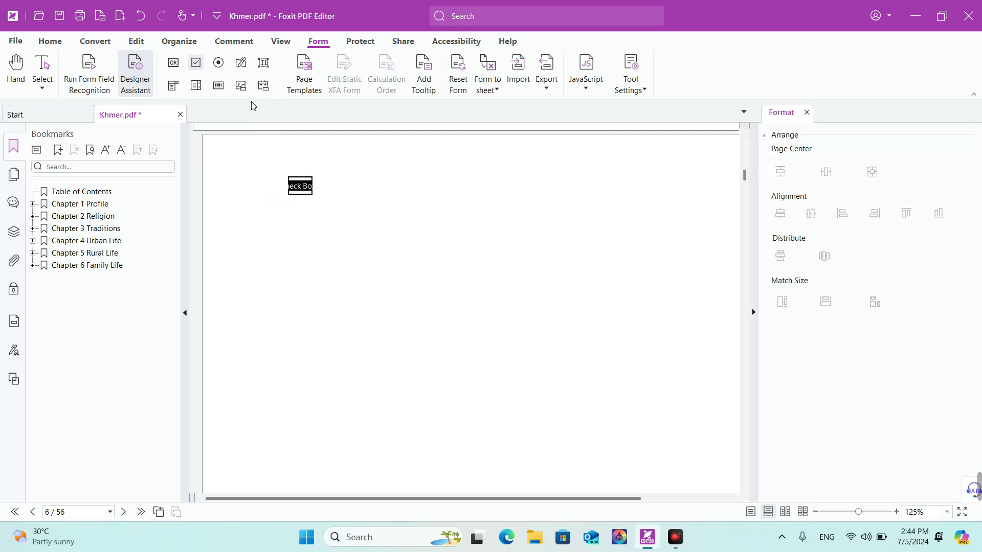
Step: Draw combo box Combo Box0 below the check box and view its properties
{"action": "left_click", "coordinate": [177, 86]}
{"action": "left_click_drag", "start_coordinate": [277, 213], "coordinate": [412, 259]}
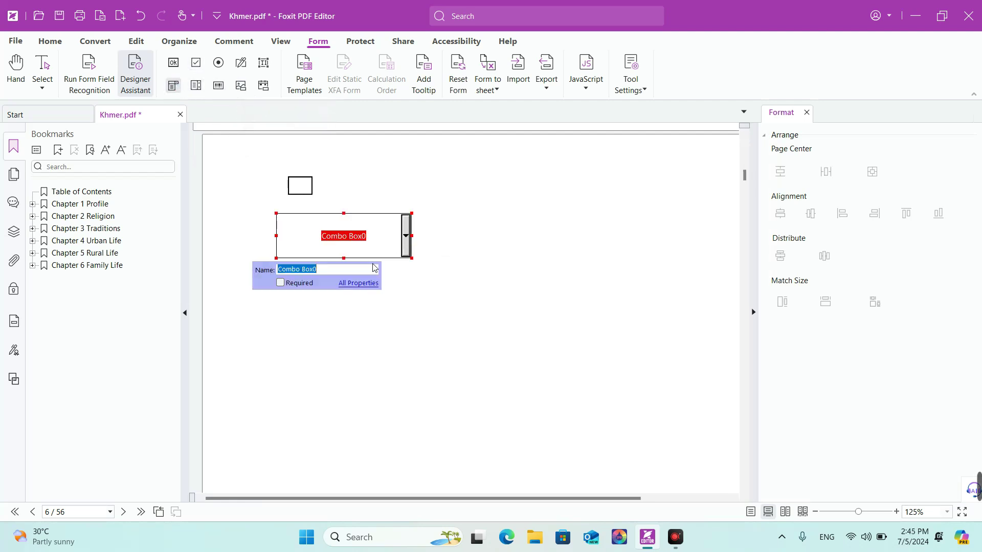
{"action": "double_click", "coordinate": [404, 239]}
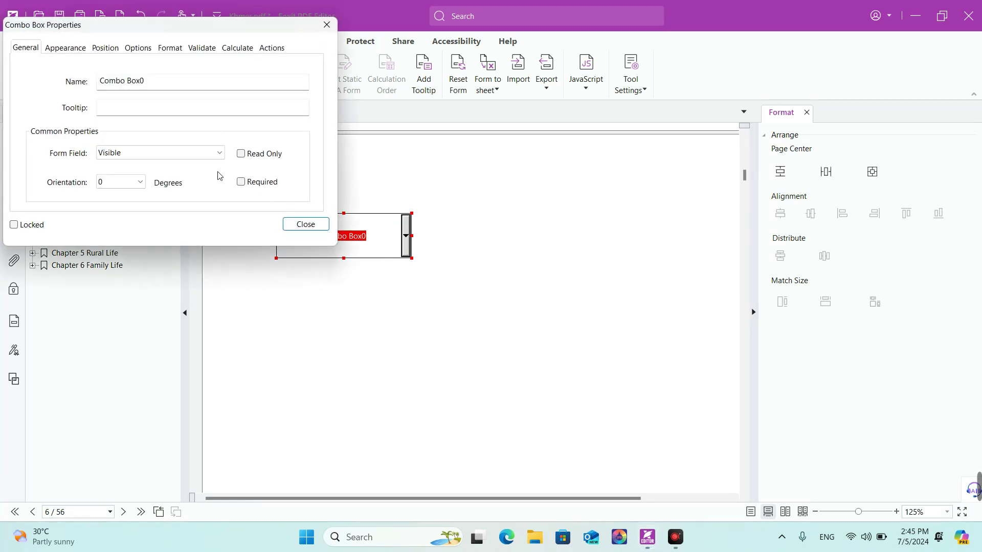
{"action": "left_click", "coordinate": [287, 224]}
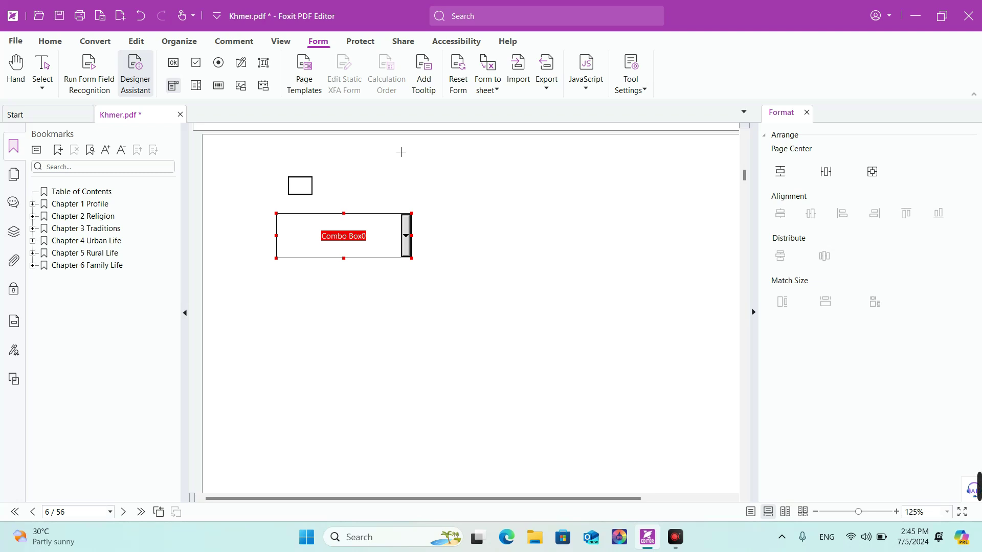
Step: Return to page 5, hide the Format panel, and open the Protect tab's Secure Document options
{"action": "scroll", "coordinate": [471, 258], "scroll_direction": "up", "scroll_amount": 4}
{"action": "scroll", "coordinate": [471, 258], "scroll_direction": "up", "scroll_amount": 5}
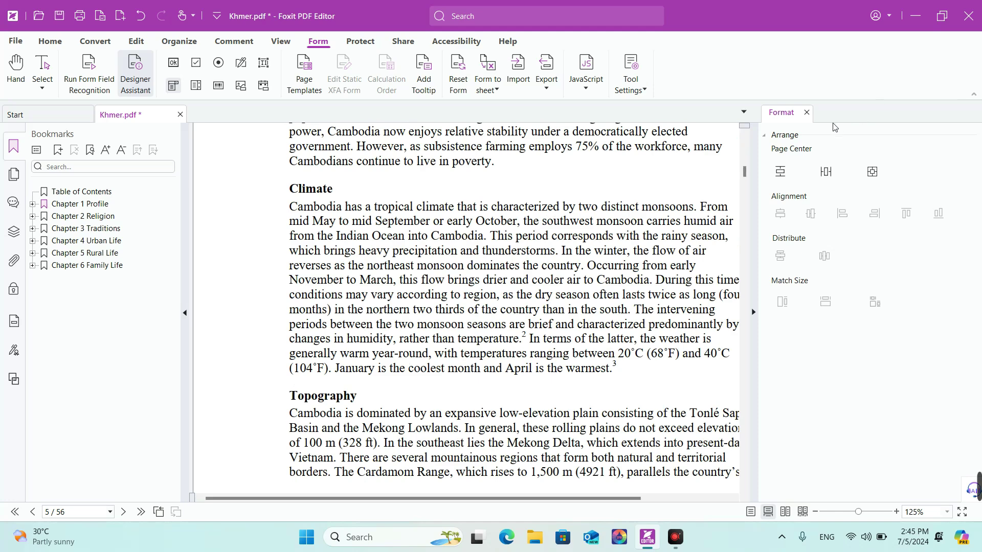
{"action": "left_click", "coordinate": [806, 112]}
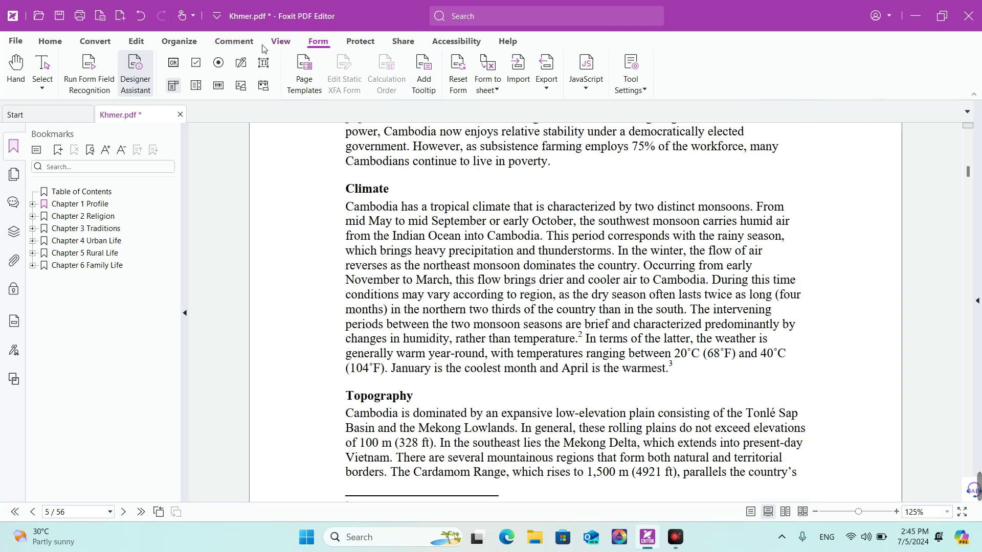
{"action": "left_click", "coordinate": [356, 45]}
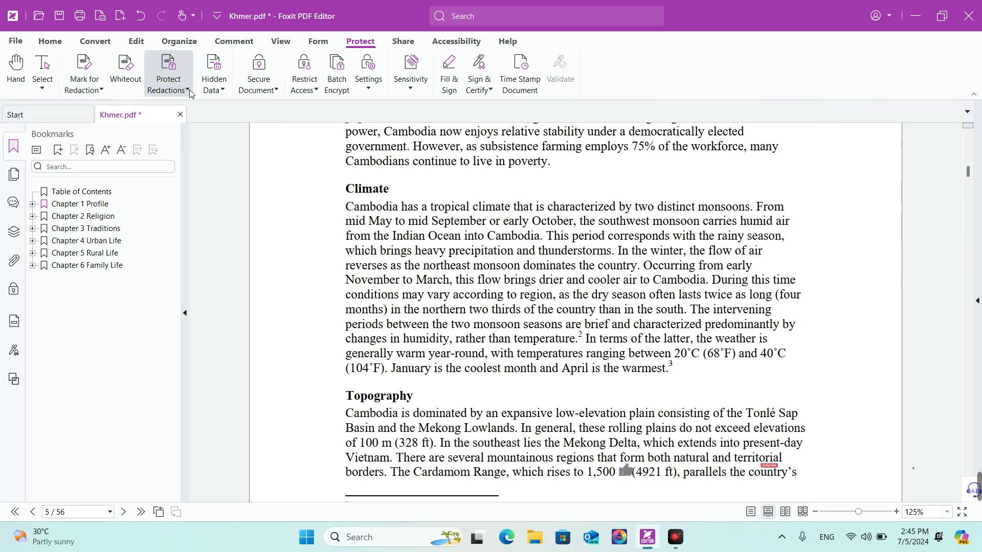
{"action": "left_click", "coordinate": [259, 91]}
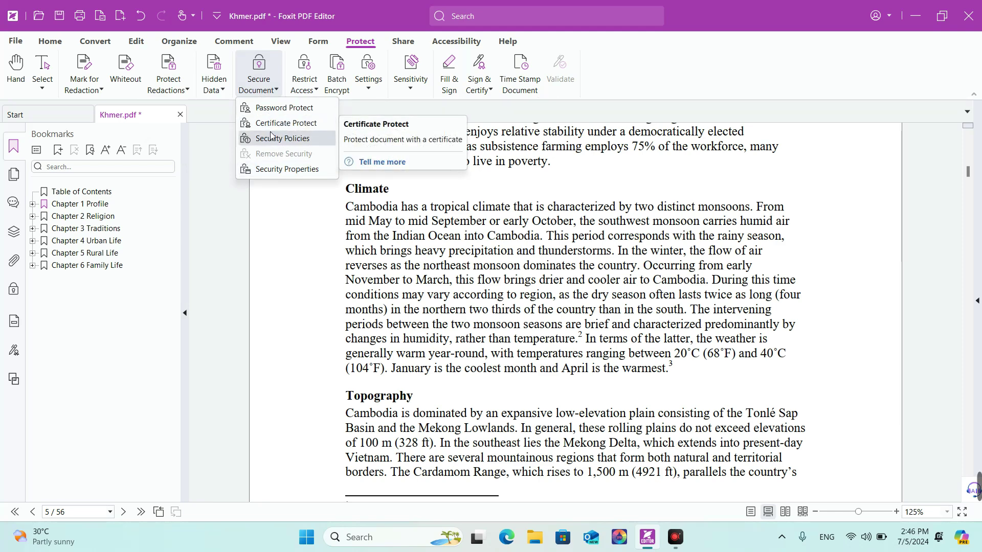
Step: Password-protect Khmer.pdf with a required open password, entered and confirmed, and acknowledge the save notice
{"action": "left_click", "coordinate": [291, 108]}
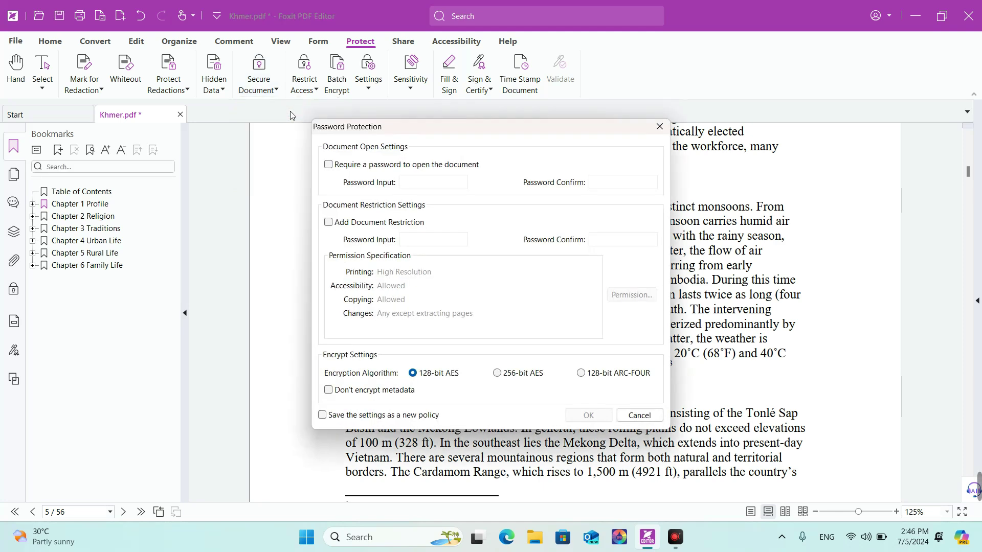
{"action": "left_click", "coordinate": [328, 164]}
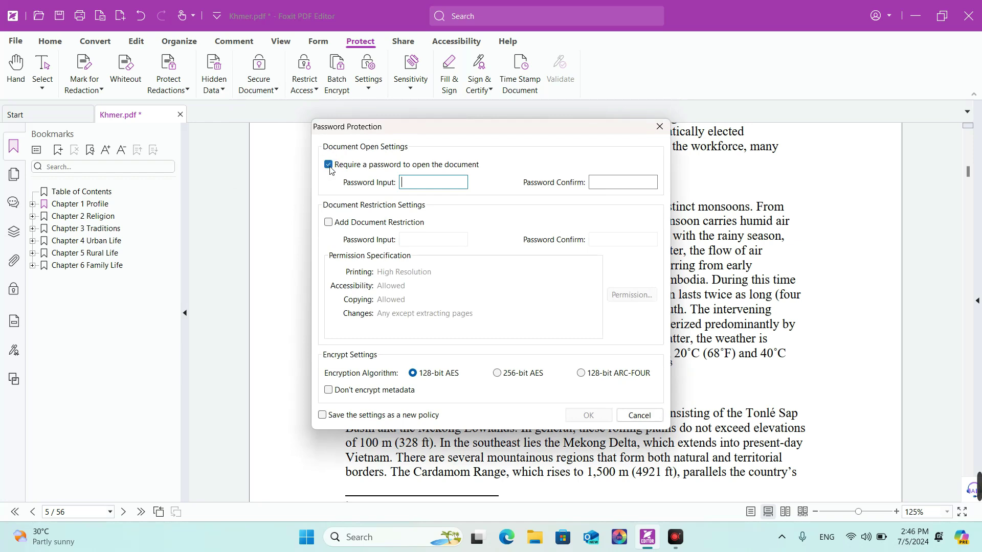
{"action": "left_click", "coordinate": [442, 182]}
{"action": "left_click", "coordinate": [622, 177]}
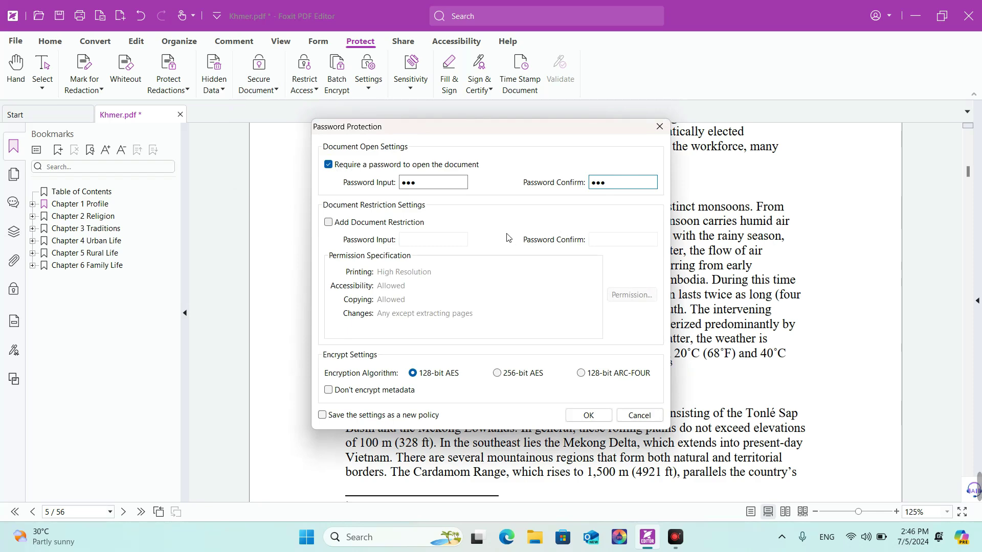
{"action": "left_click", "coordinate": [594, 418]}
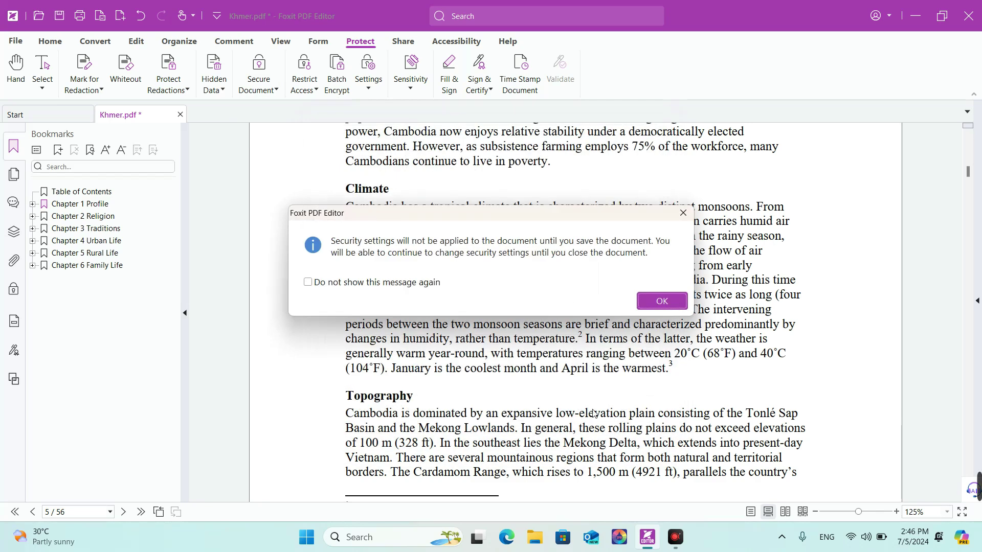
{"action": "left_click", "coordinate": [653, 299]}
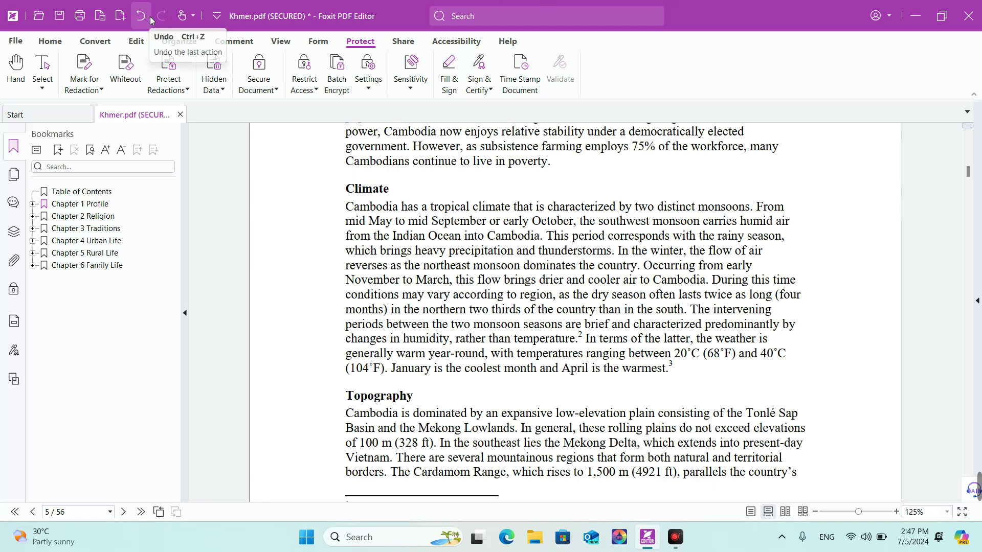
{"action": "left_click", "coordinate": [19, 43]}
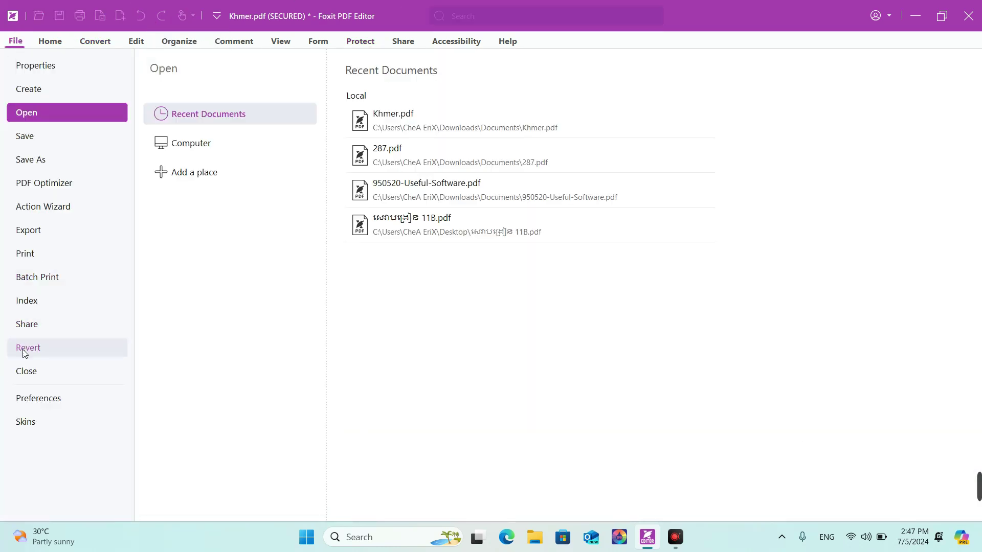
Step: Open the Print dialog for Khmer.pdf from the File menu
{"action": "left_click", "coordinate": [38, 258]}
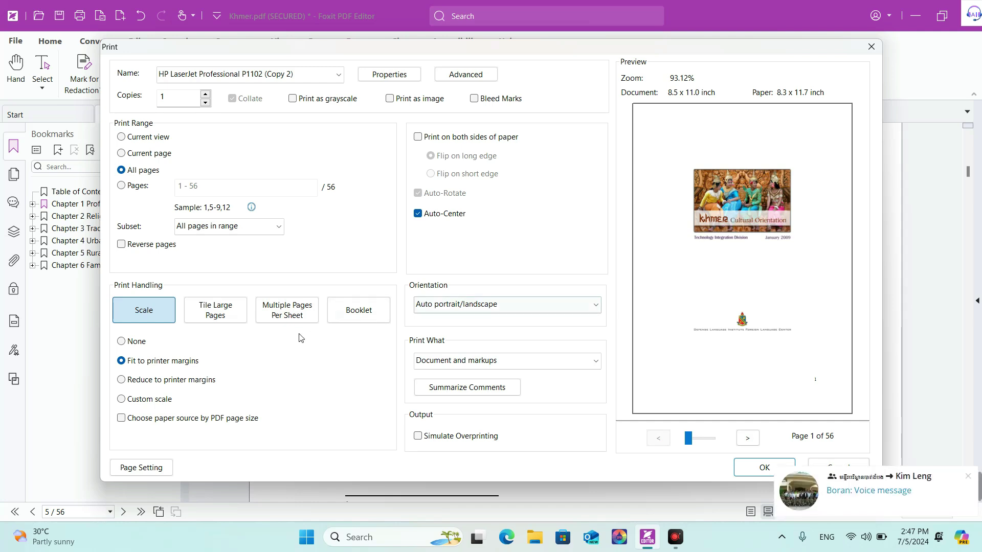
Step: Set printing to multiple pages per sheet in a 2 × 3 grid, then cancel without printing
{"action": "left_click", "coordinate": [287, 315]}
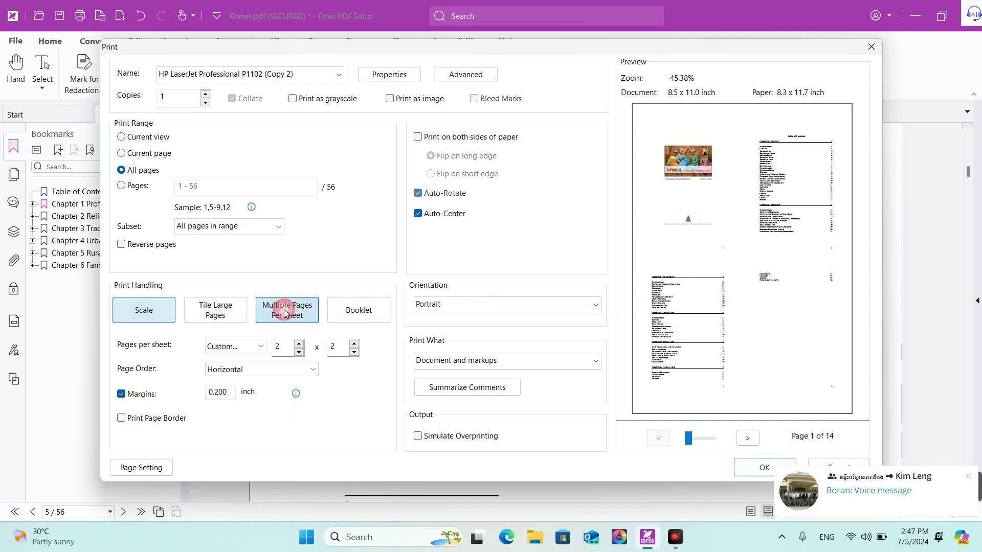
{"action": "left_click", "coordinate": [300, 353]}
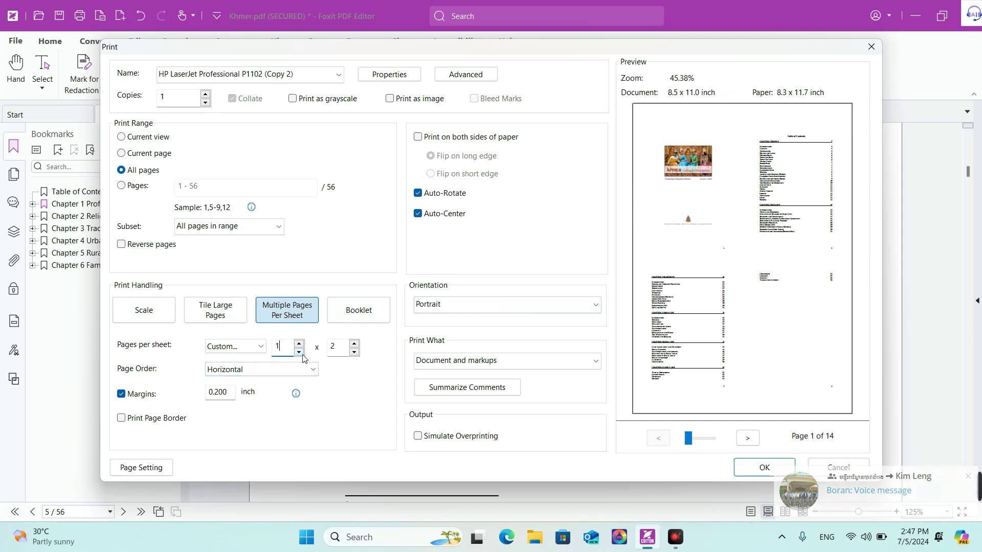
{"action": "left_click", "coordinate": [299, 344]}
{"action": "left_click", "coordinate": [355, 344]}
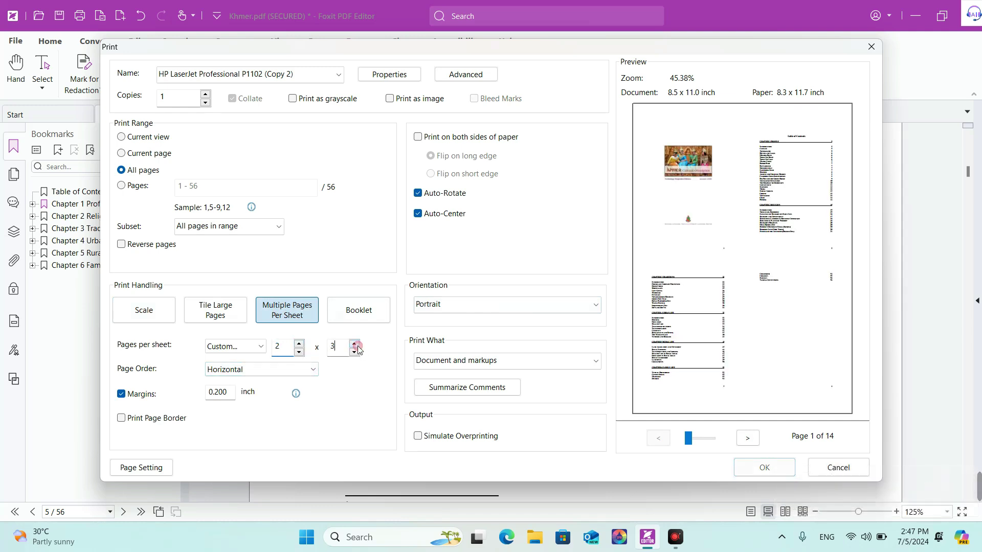
{"action": "left_click", "coordinate": [356, 344]}
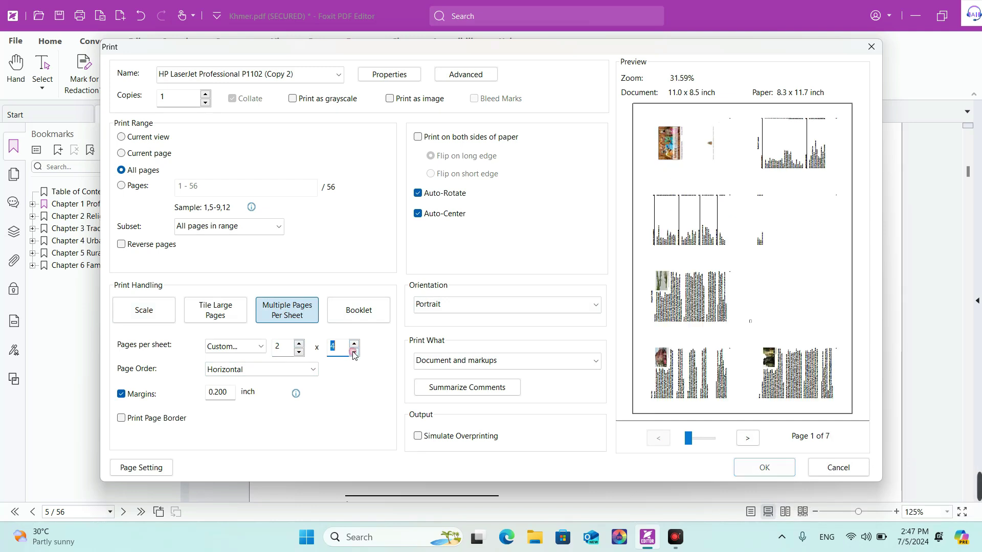
{"action": "left_click", "coordinate": [353, 352]}
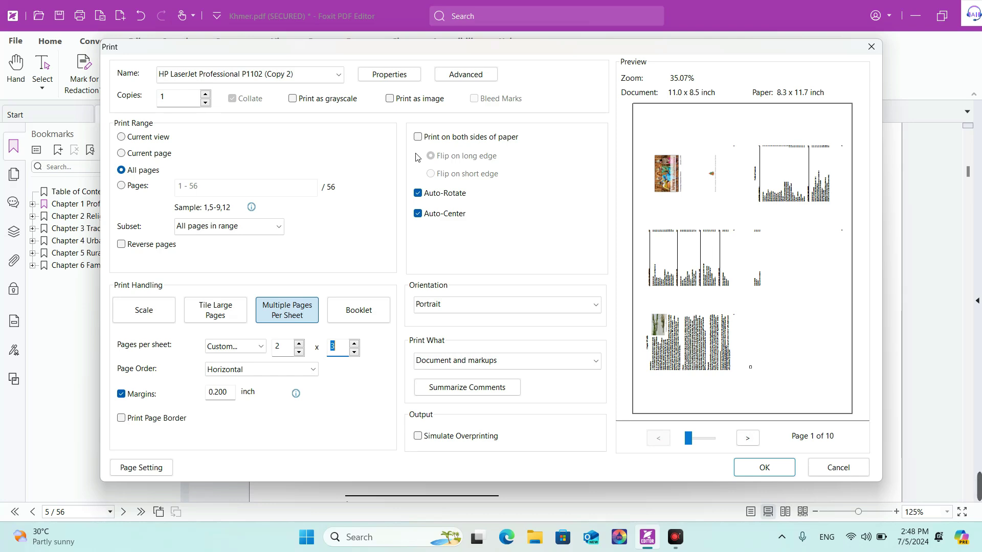
{"action": "left_click", "coordinate": [834, 467]}
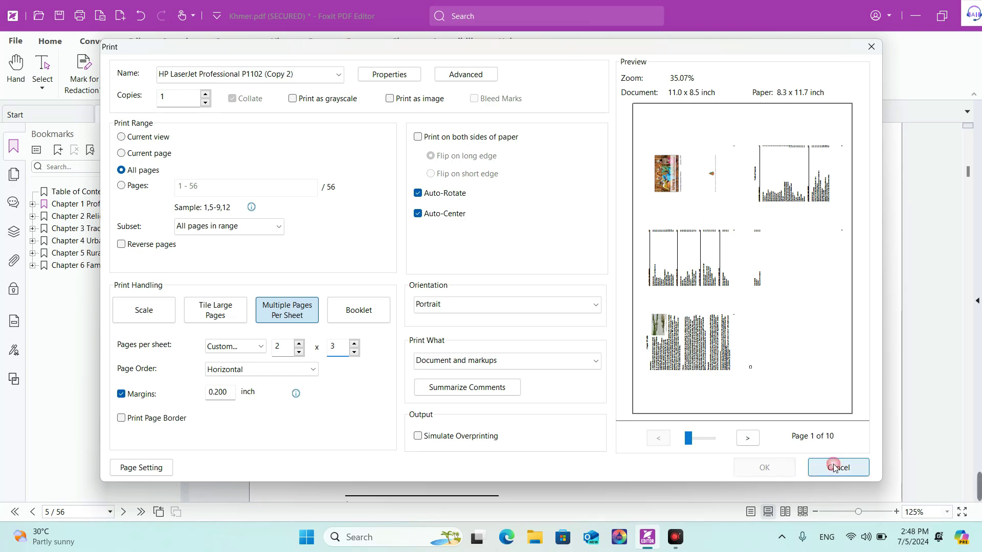